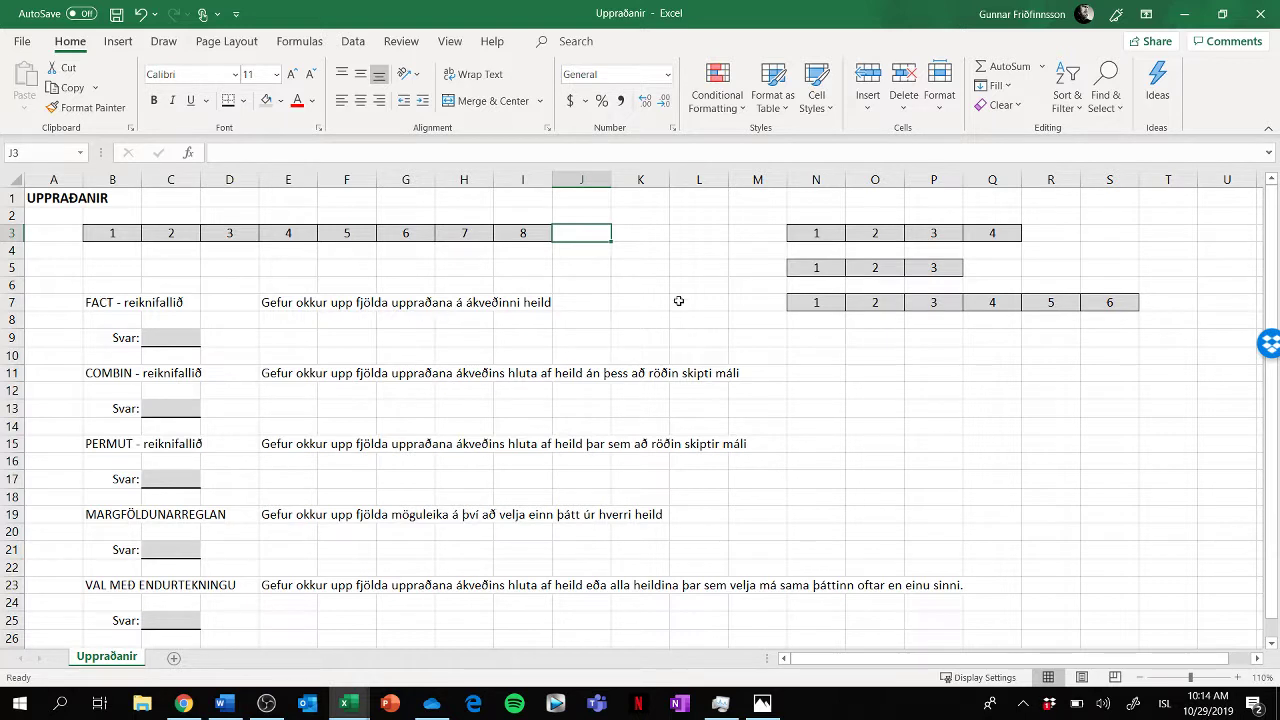
Insert the FACT function in answer cell C9 with 8 as its Number argument, for the eight-item set in row 3
click(632, 300)
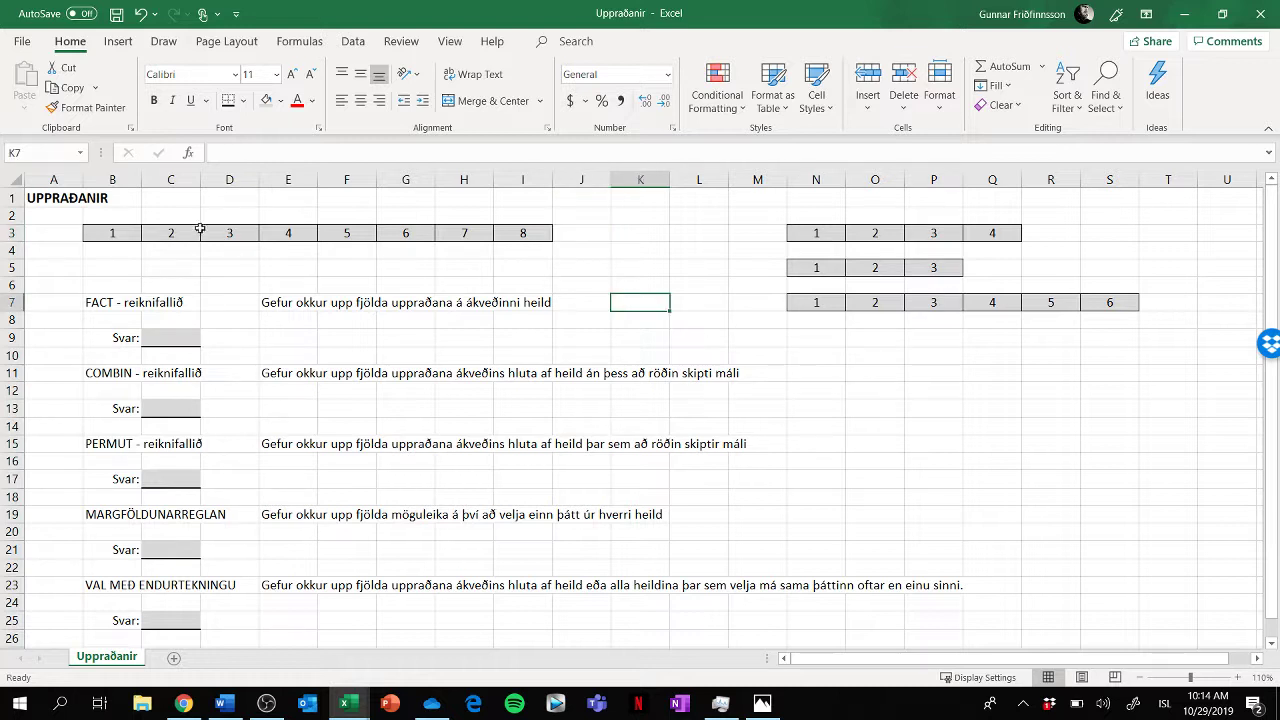
drag(119, 233, 510, 235)
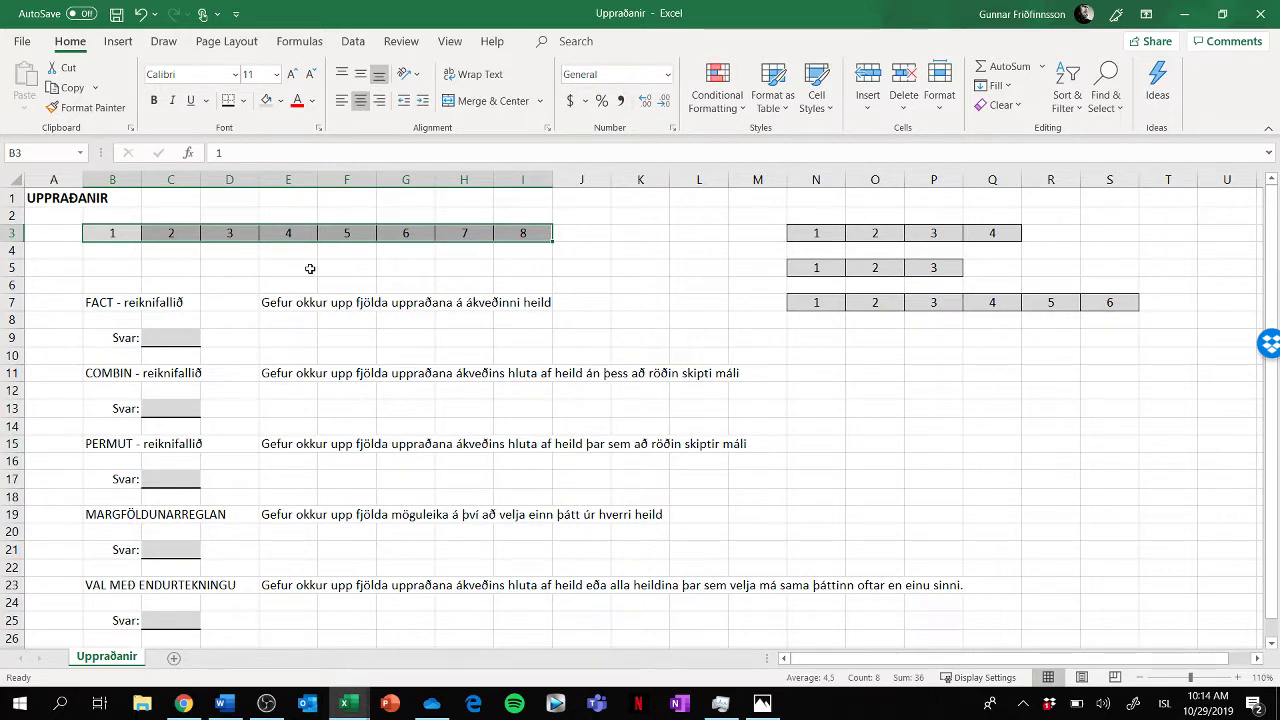
click(177, 335)
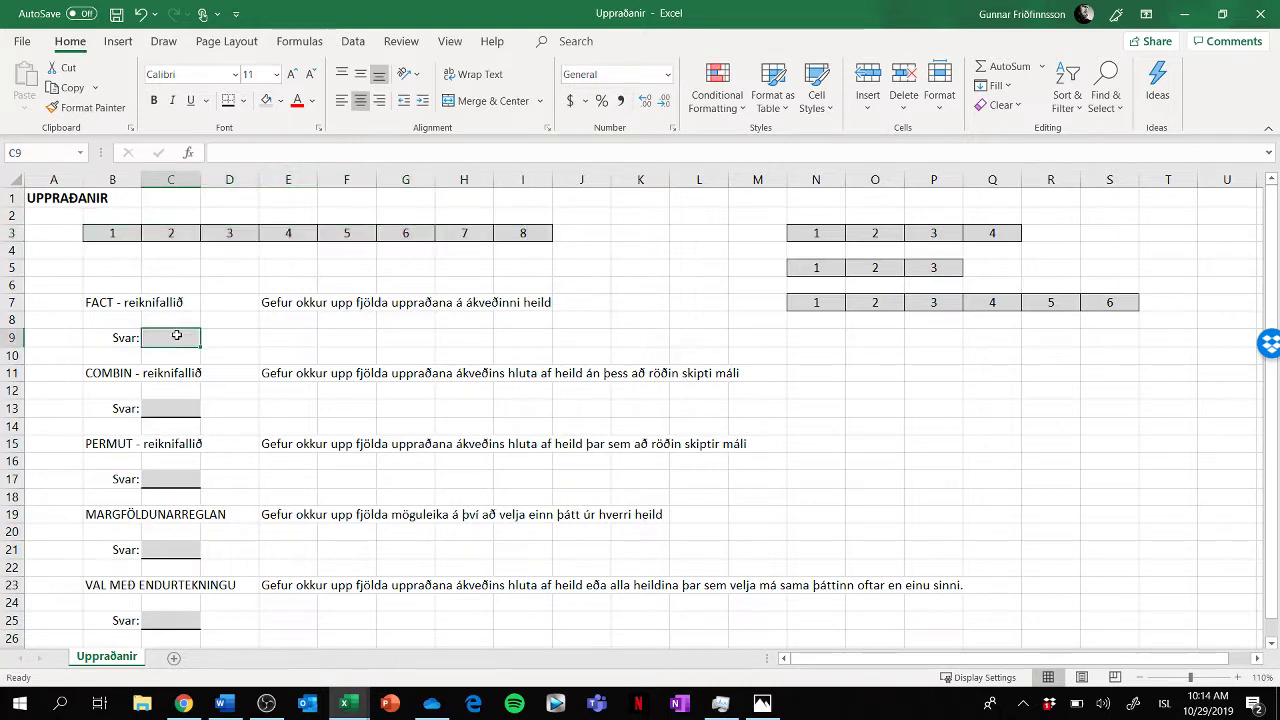
click(188, 152)
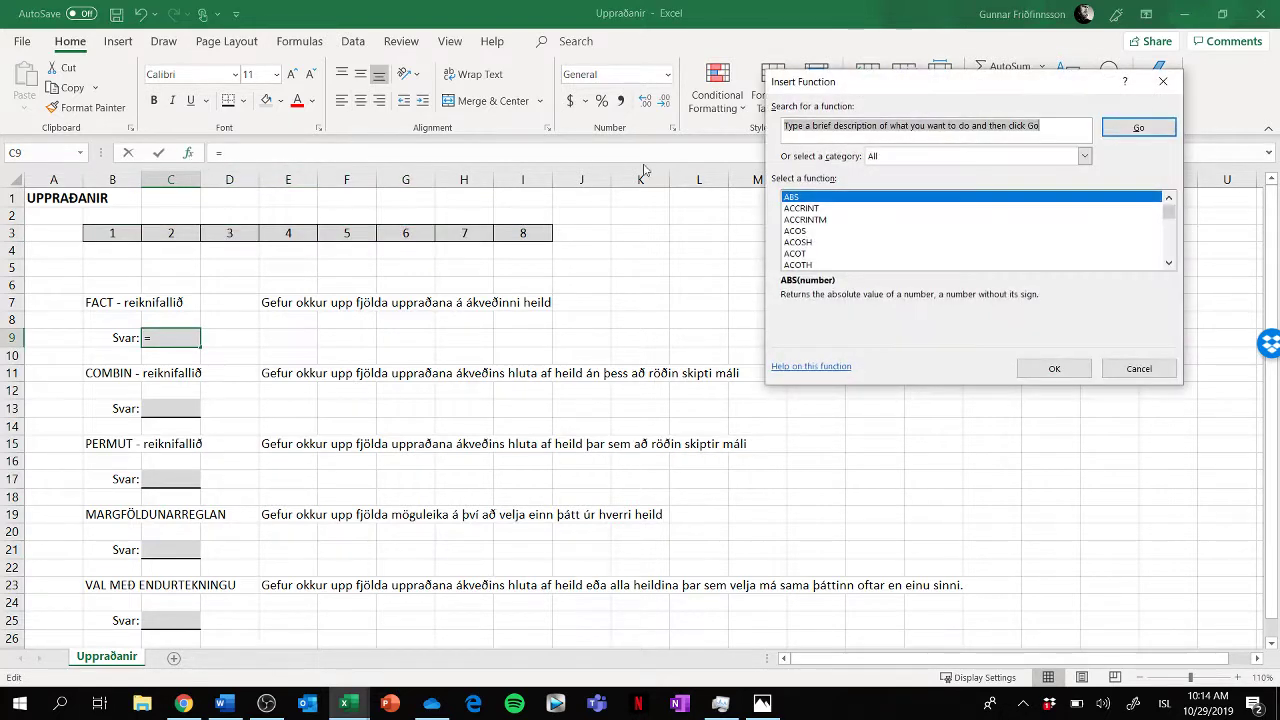
click(1008, 231)
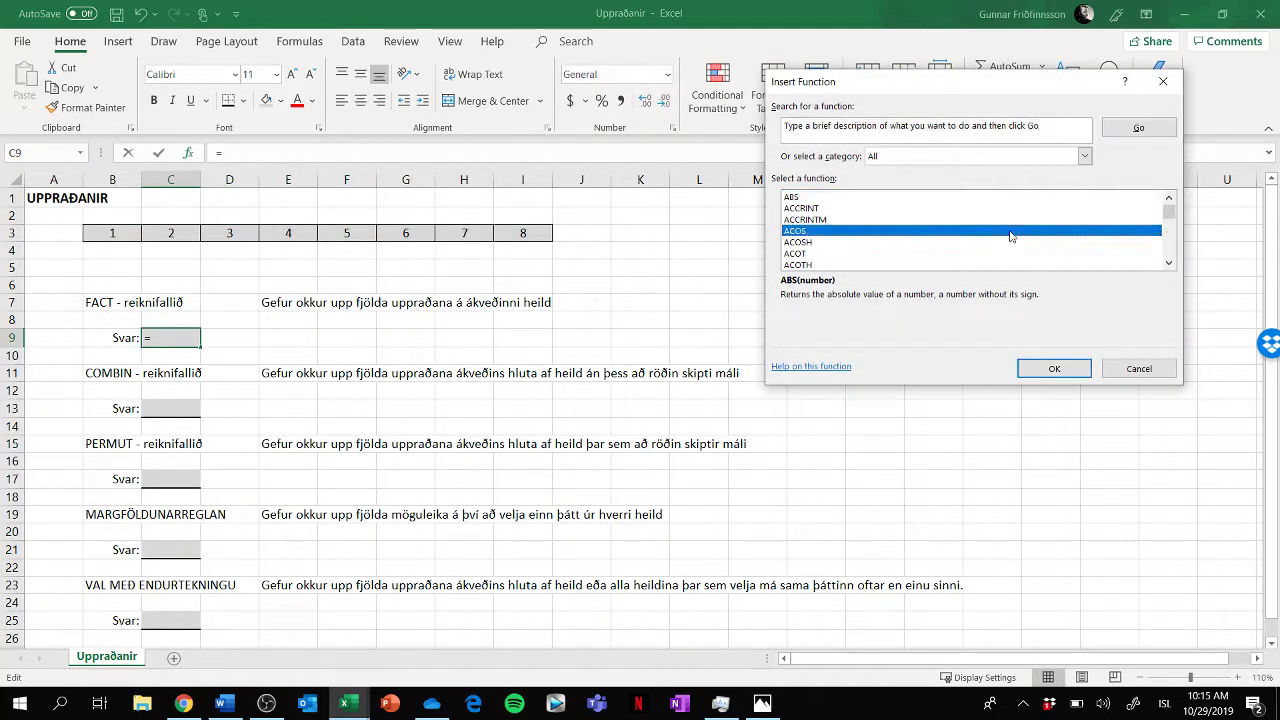
text(fact)
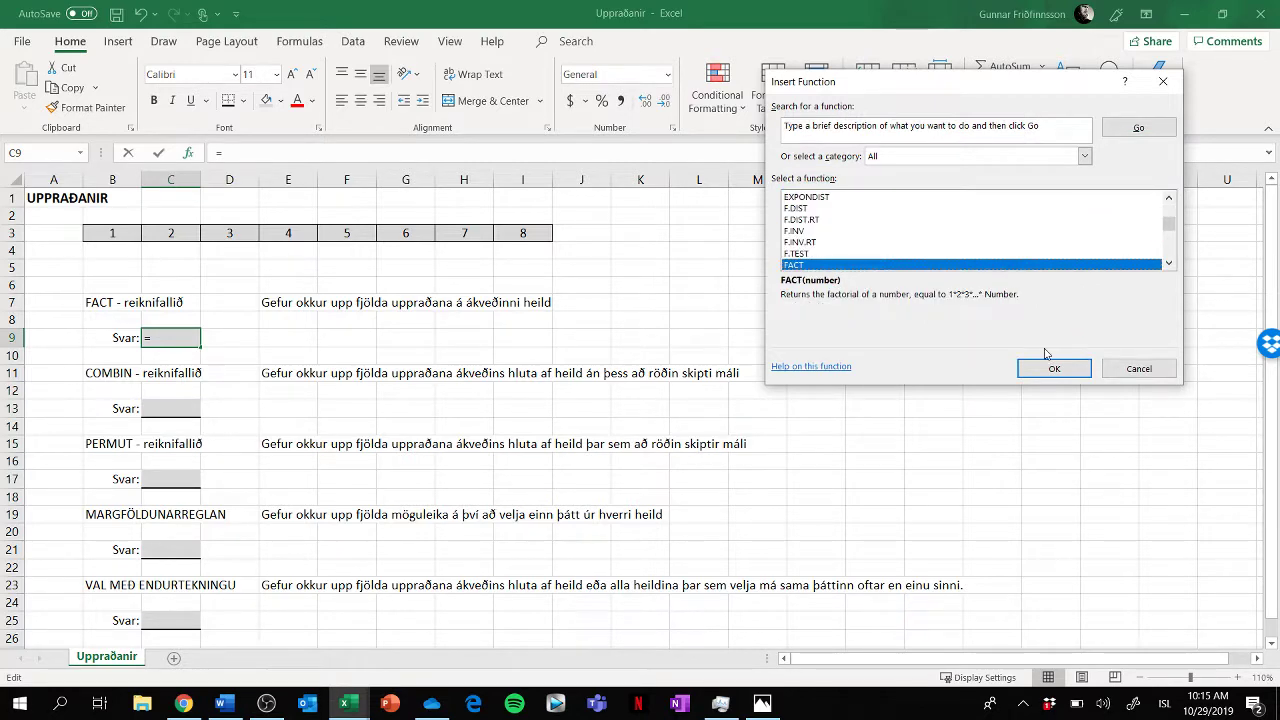
click(1045, 369)
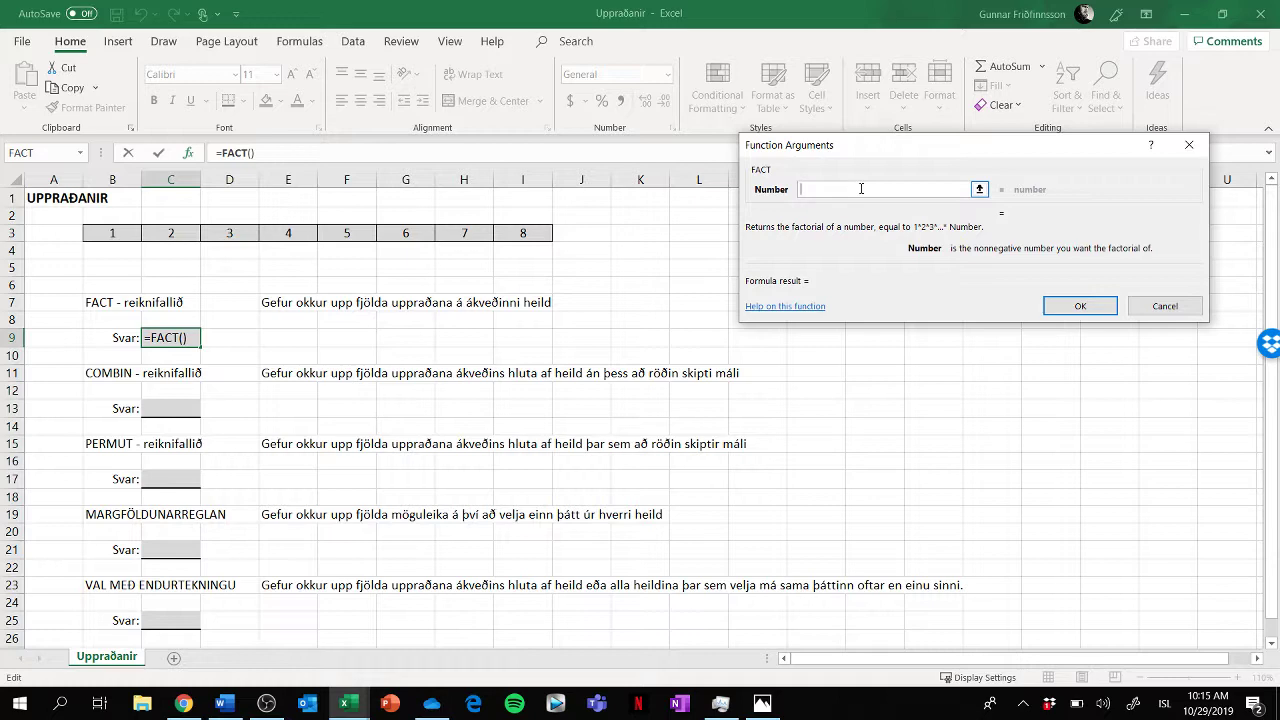
text(8)
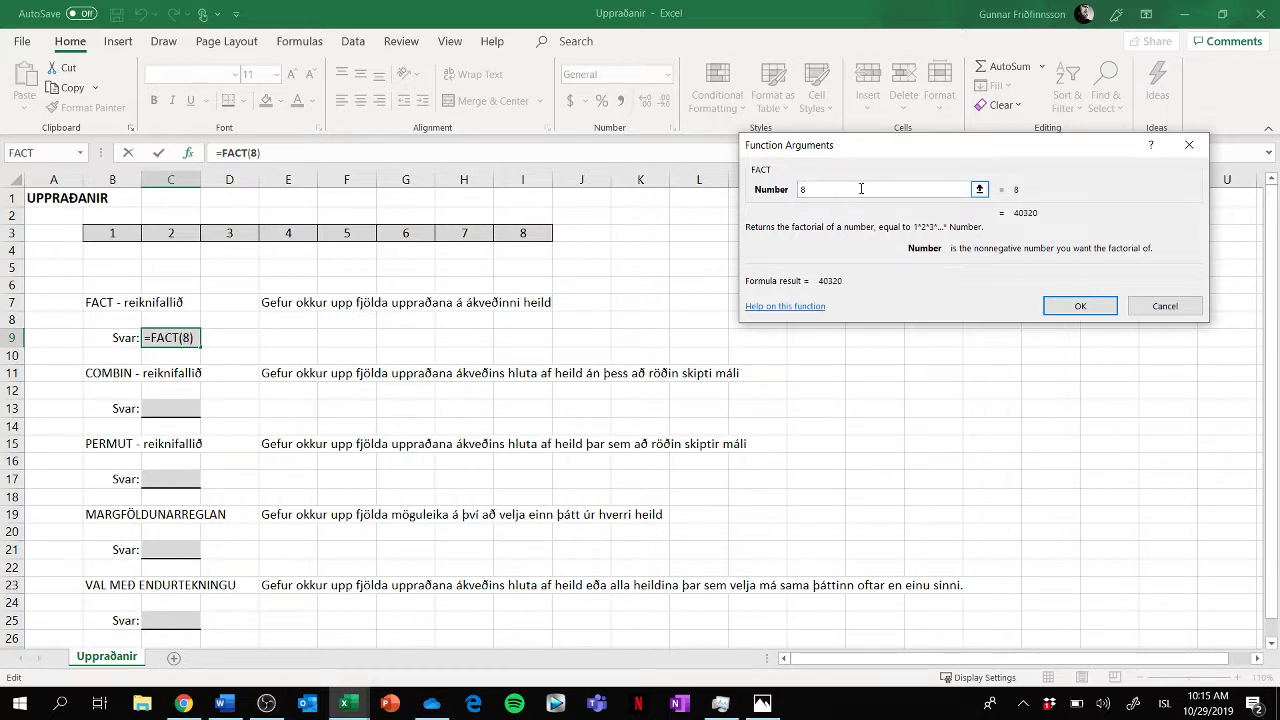
click(1079, 303)
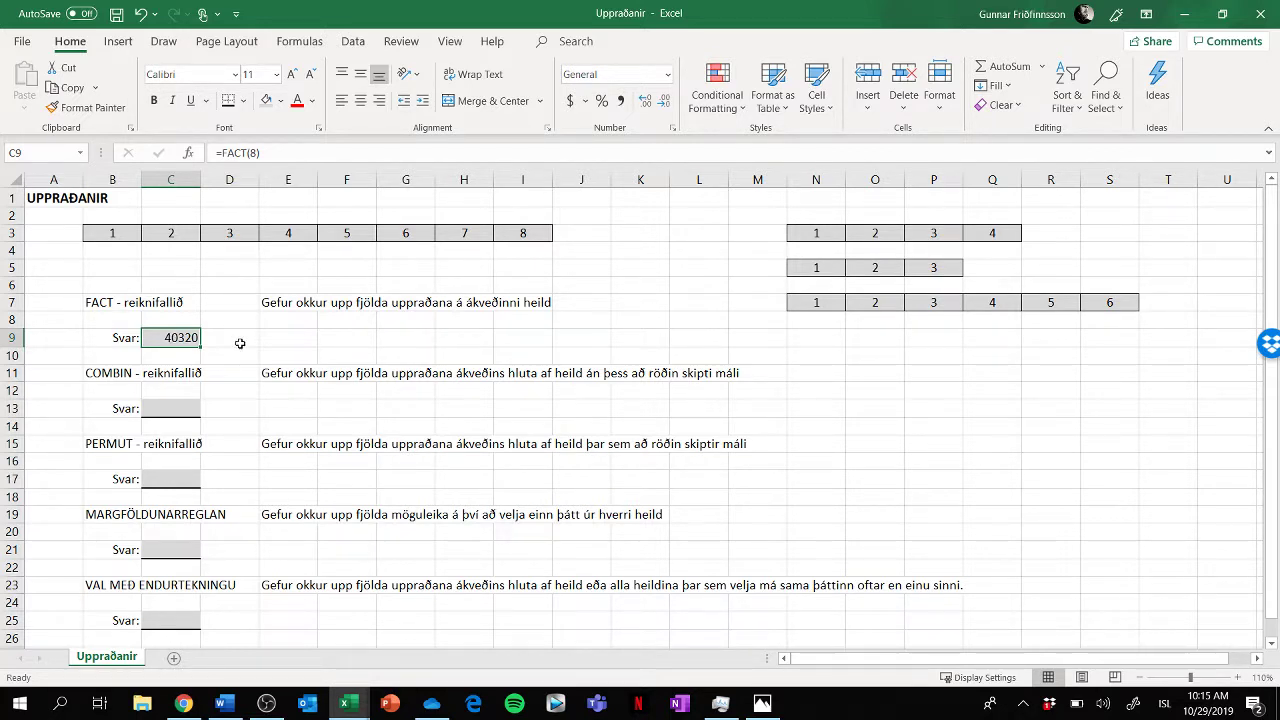
Highlight the first three items of the set in row 3, followed by the full range B3:I3
click(171, 410)
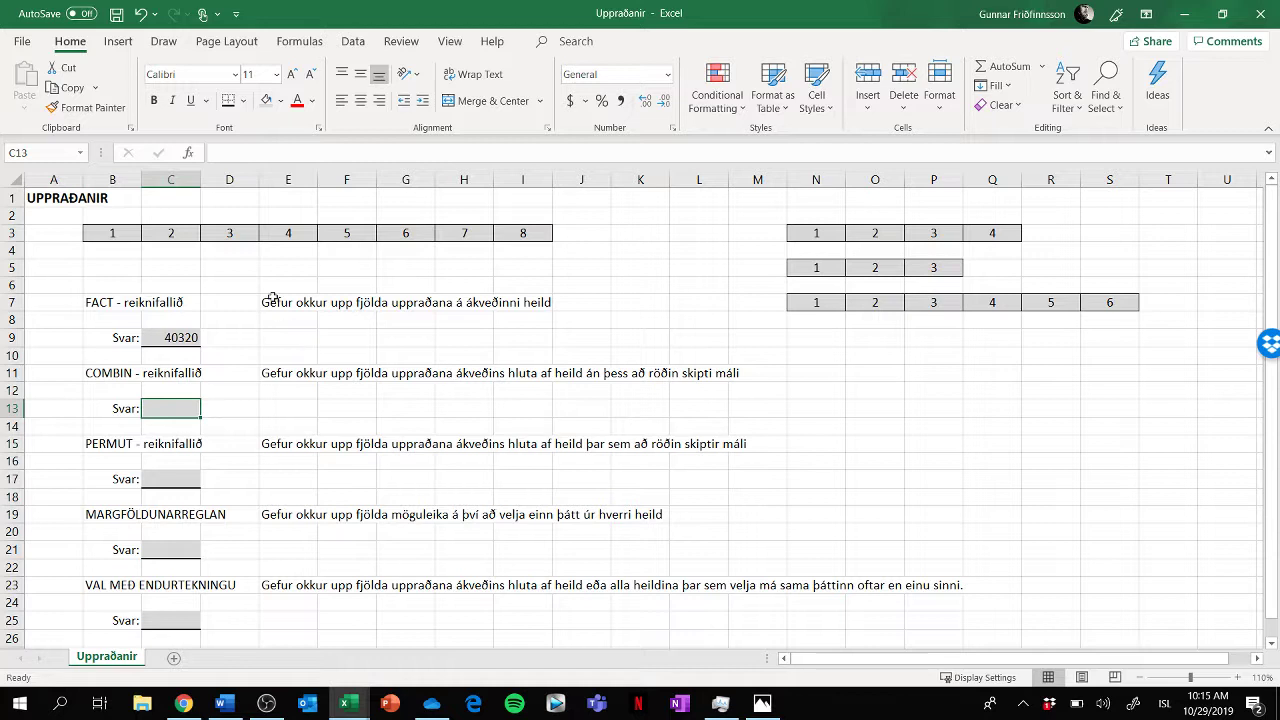
click(117, 234)
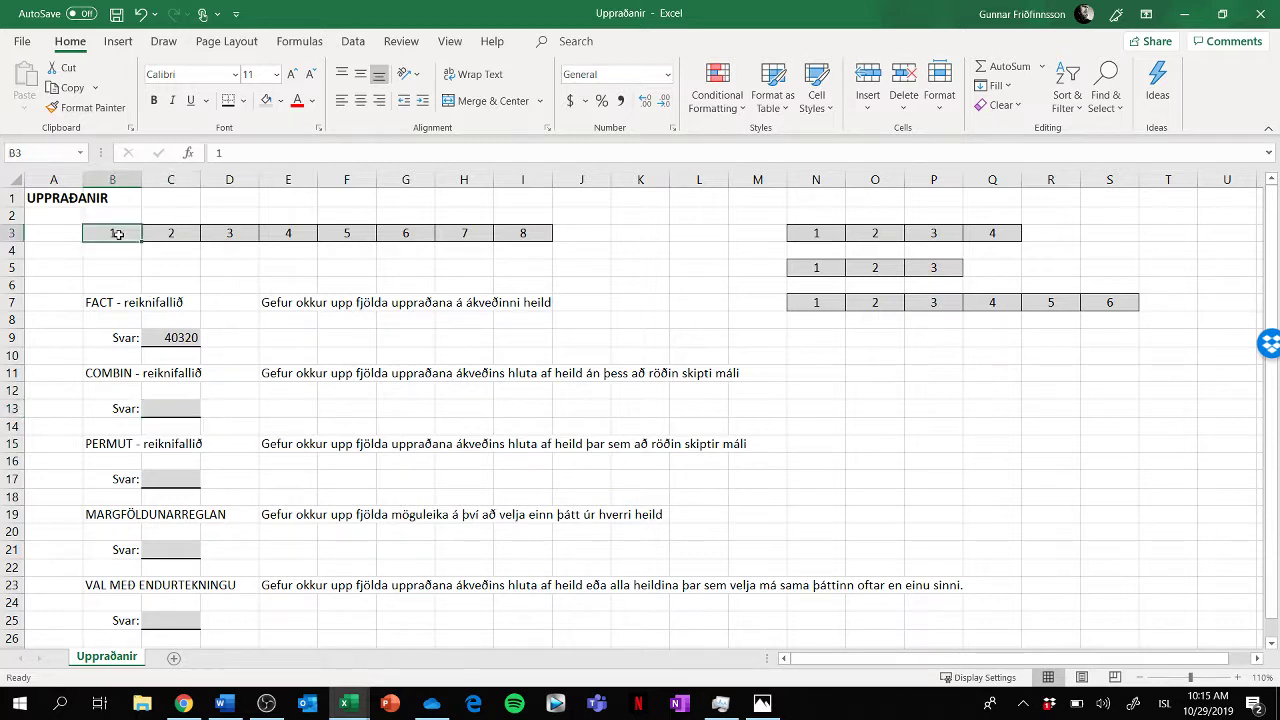
drag(117, 234, 213, 232)
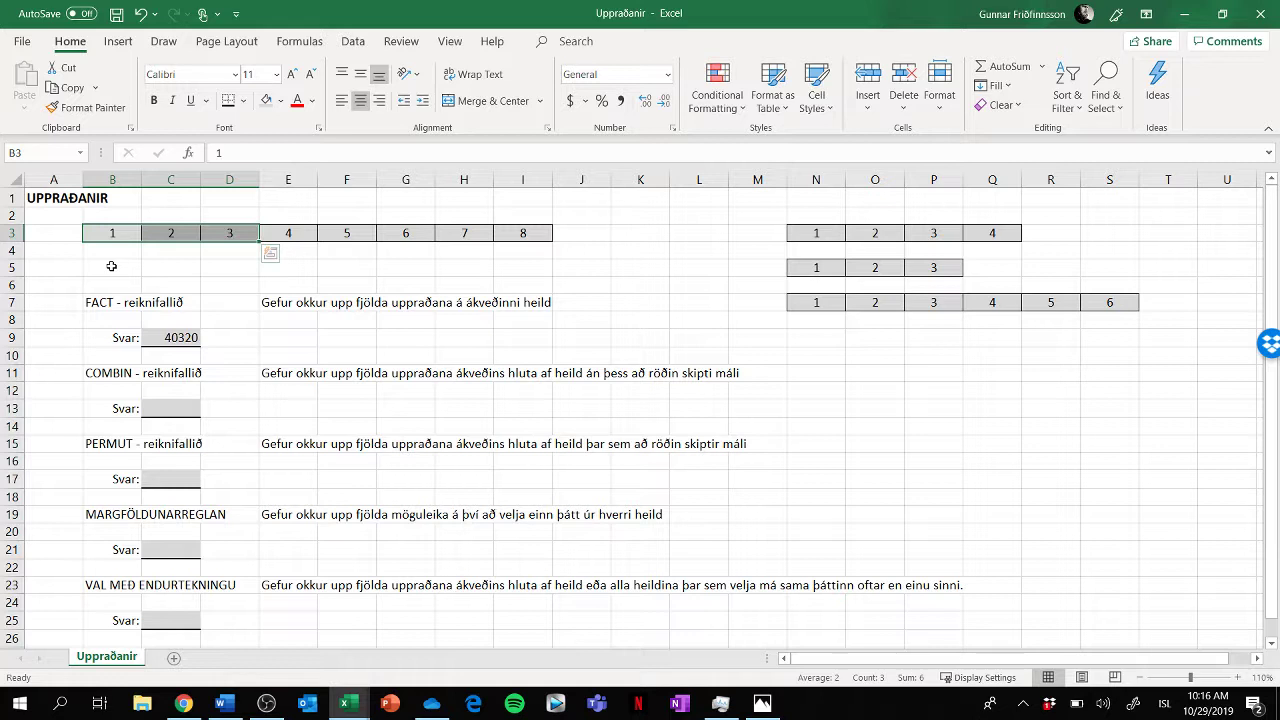
click(343, 408)
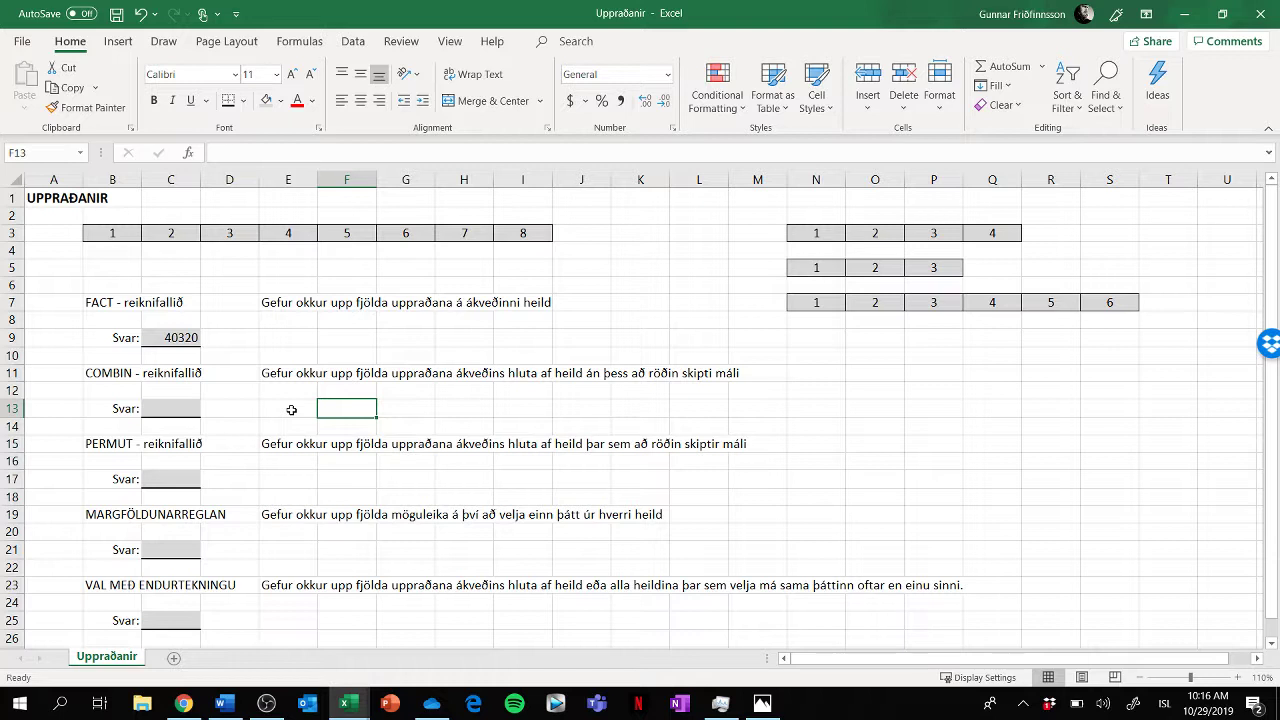
click(108, 232)
drag(108, 232, 522, 231)
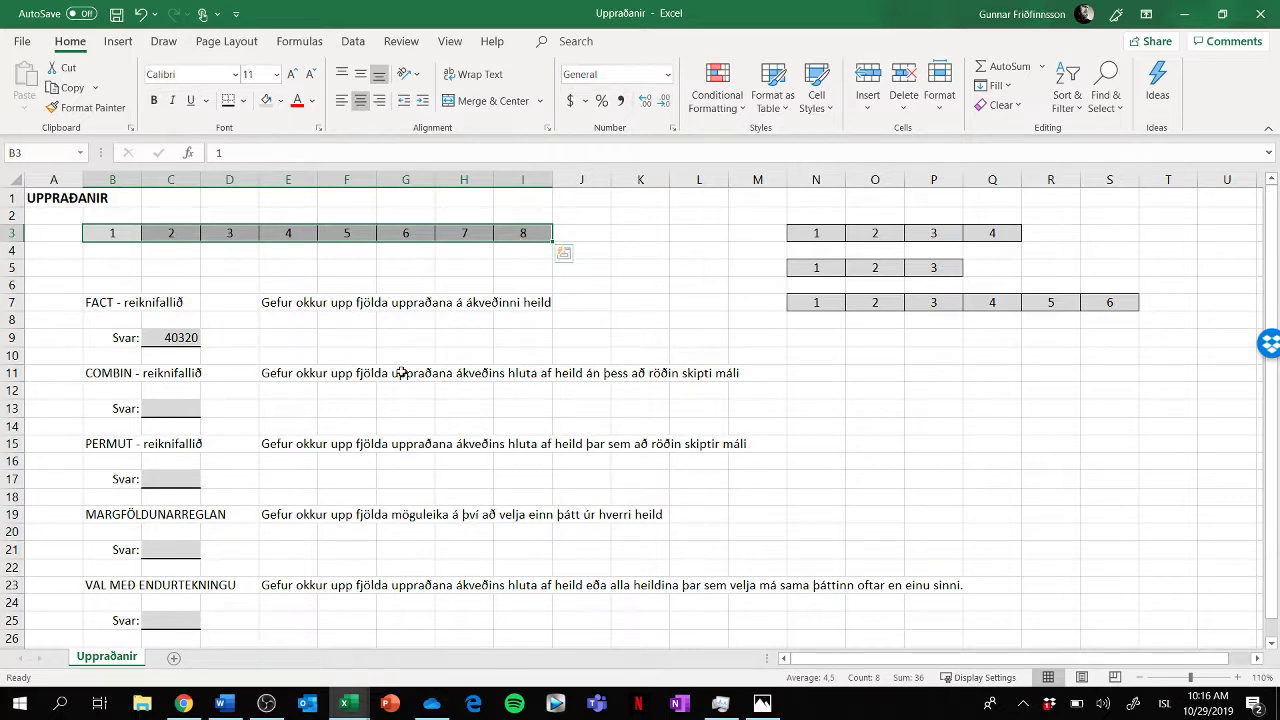
Insert the COMBIN function in answer cell C13 with Number 8 and Number_chosen 3
click(173, 407)
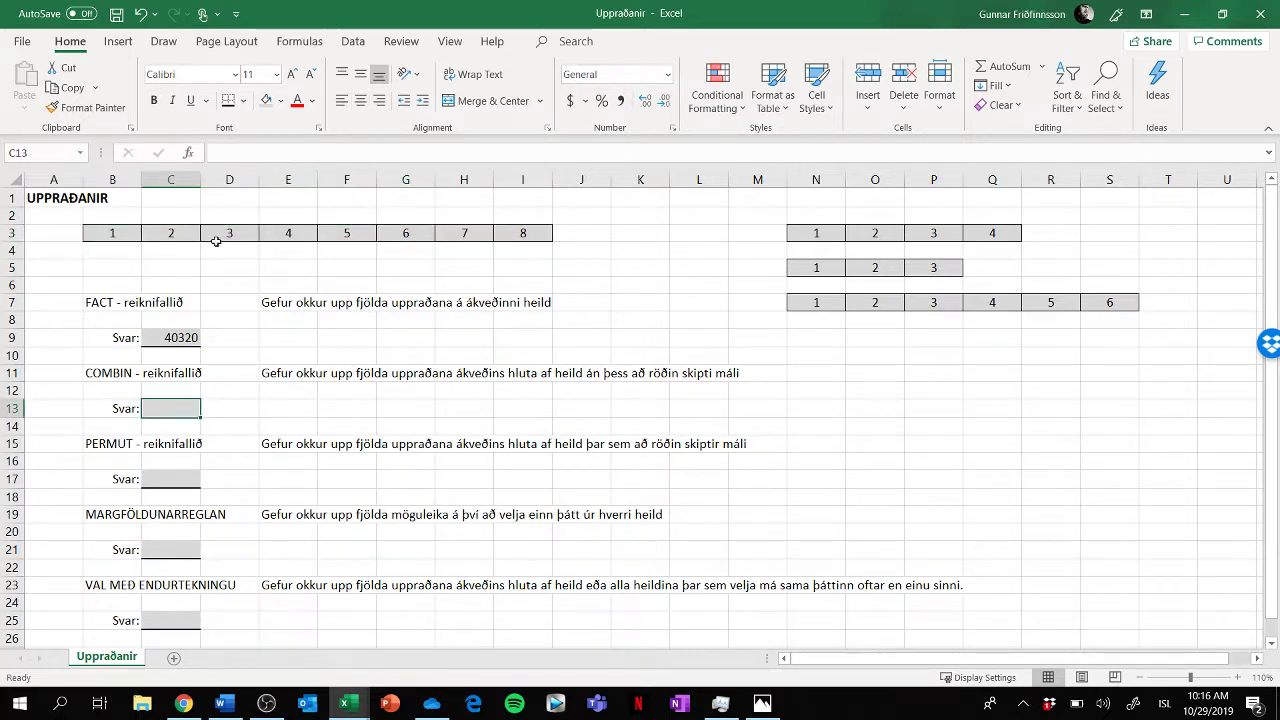
click(188, 153)
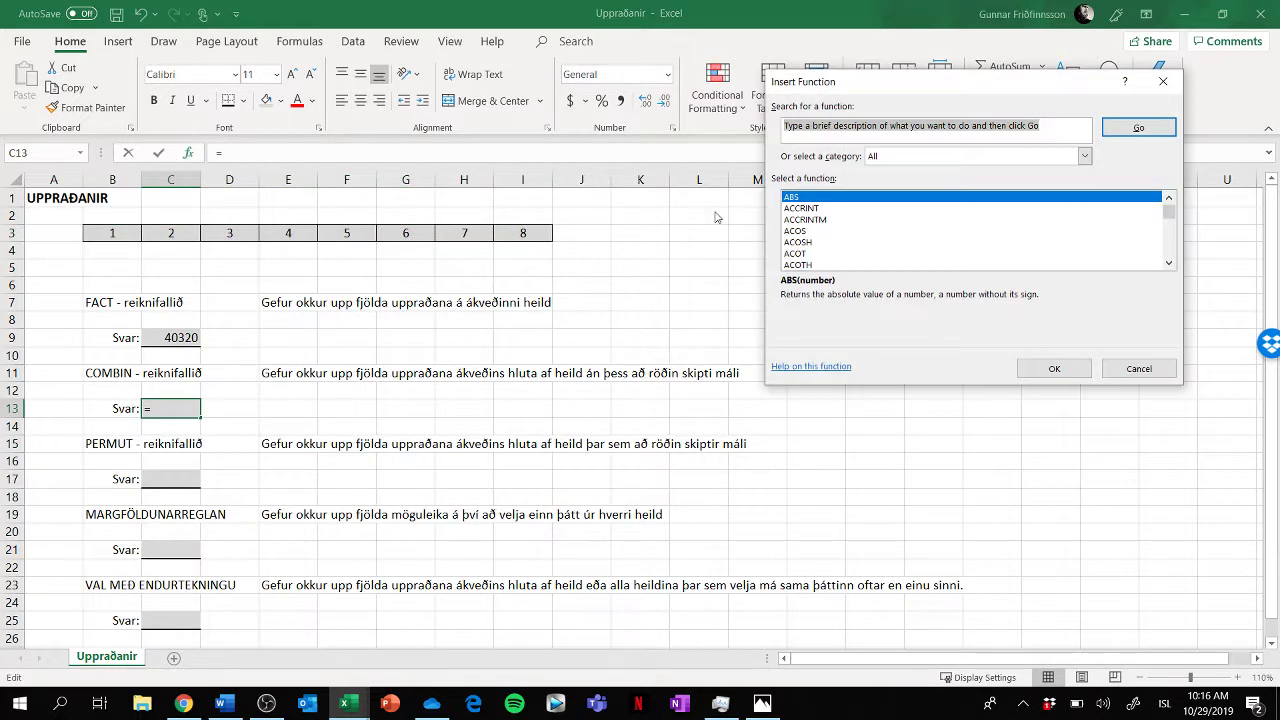
click(855, 233)
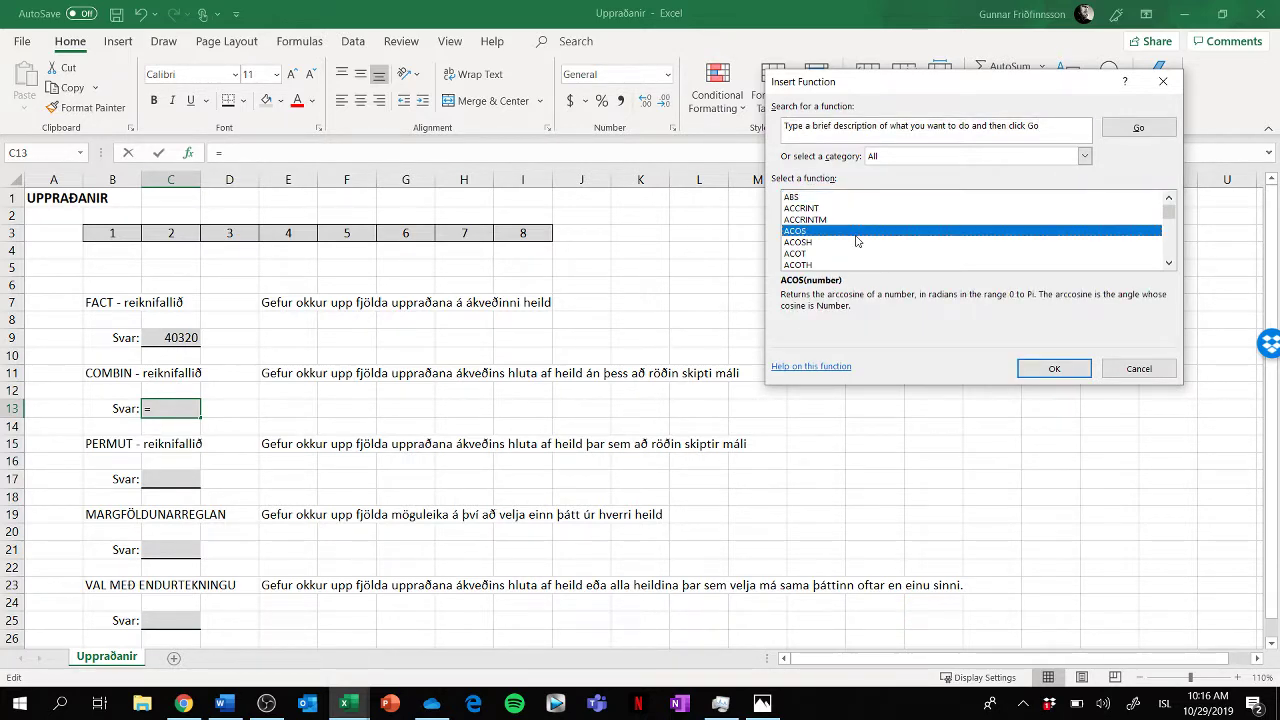
text(com)
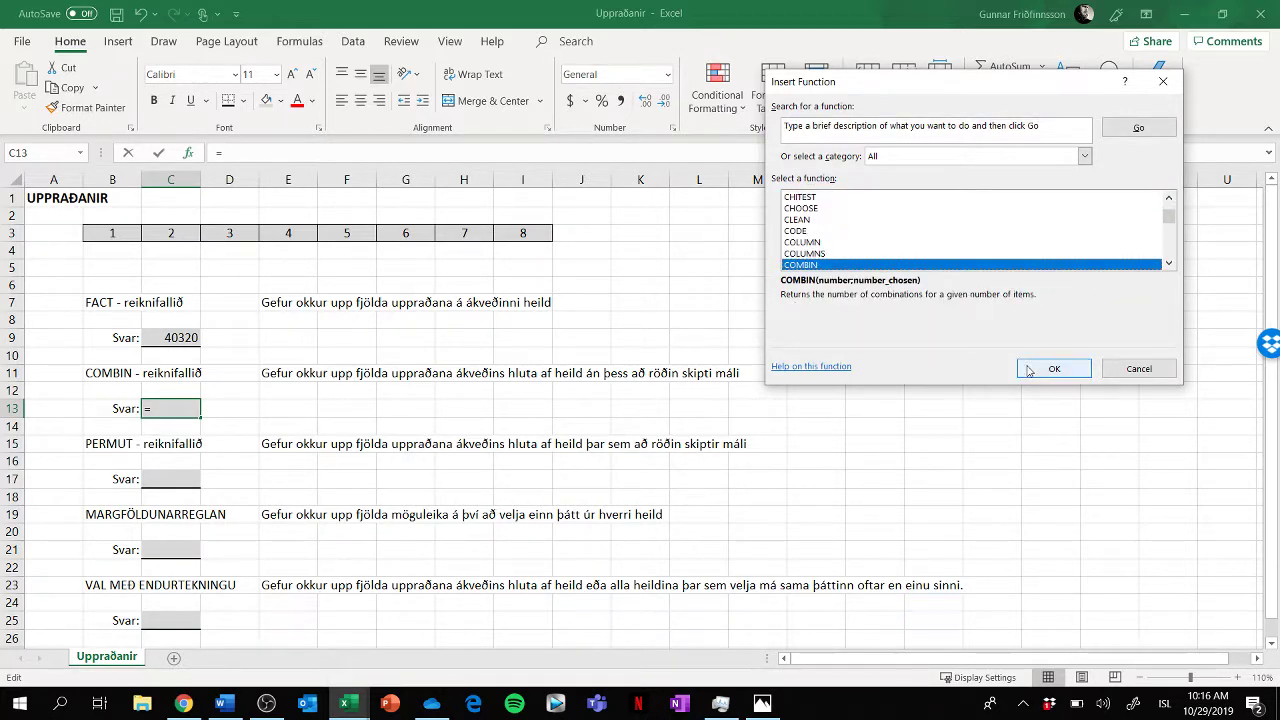
click(1026, 366)
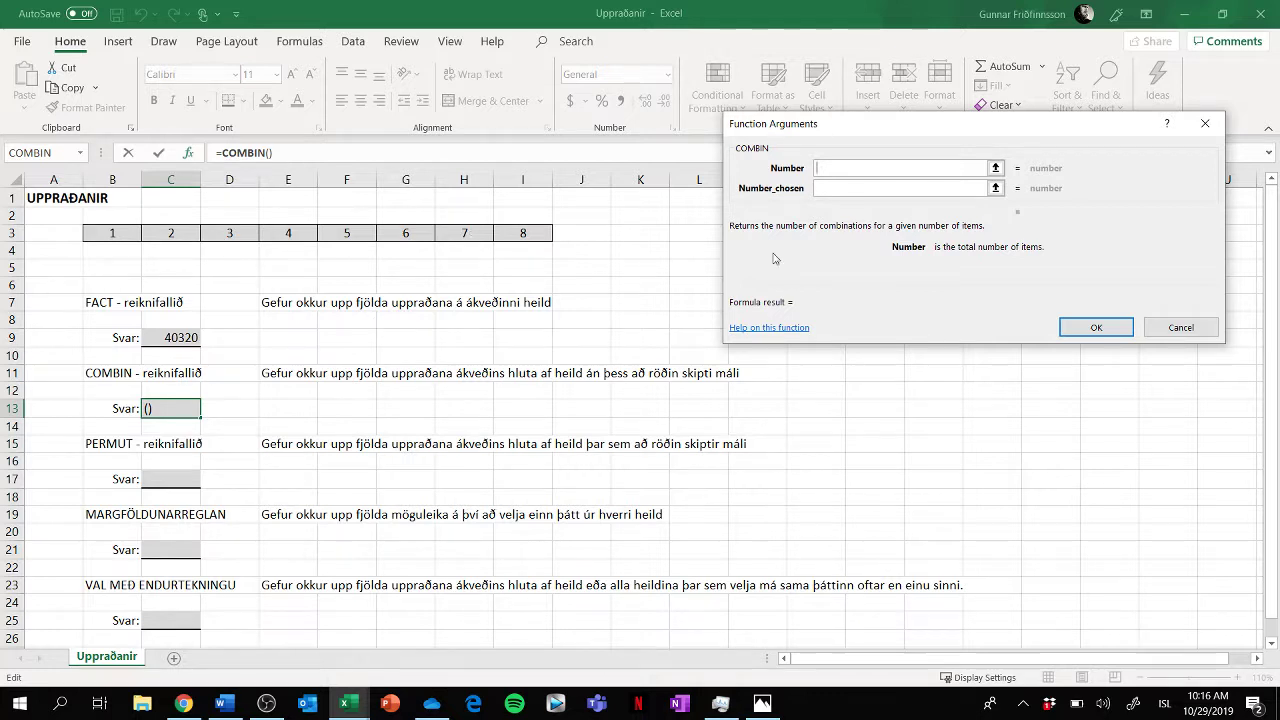
text(8)
click(838, 186)
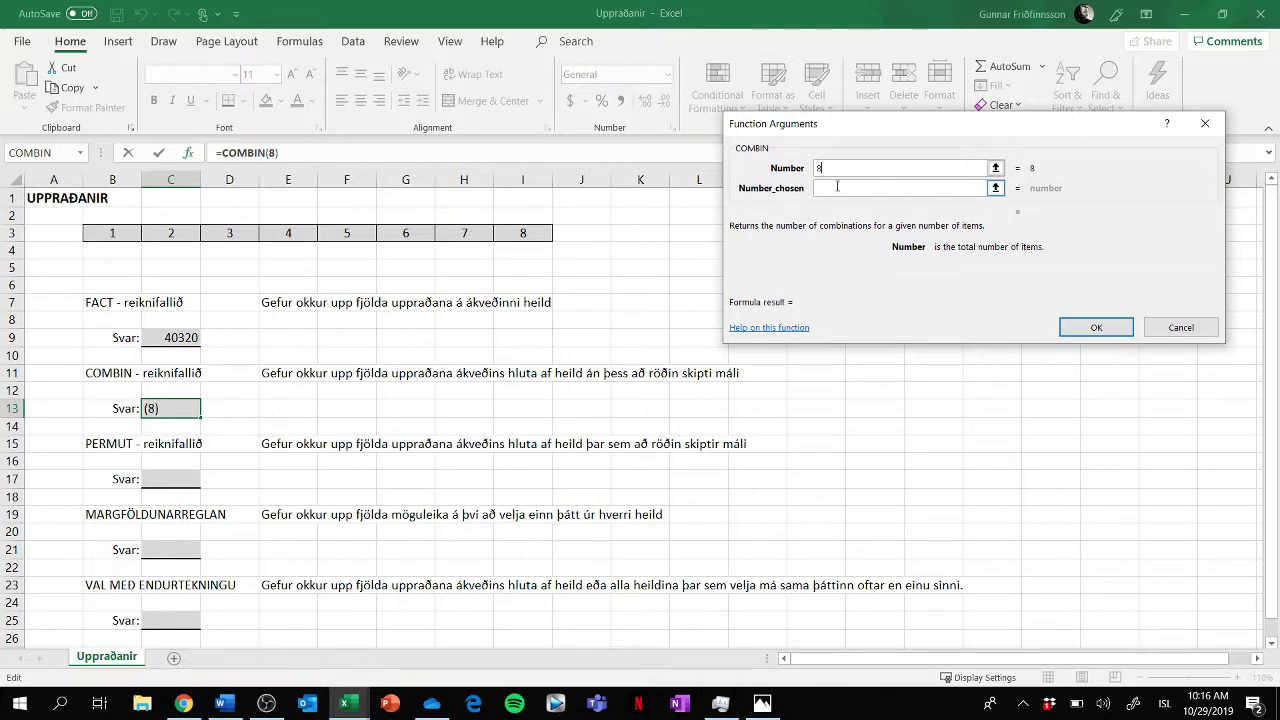
click(838, 186)
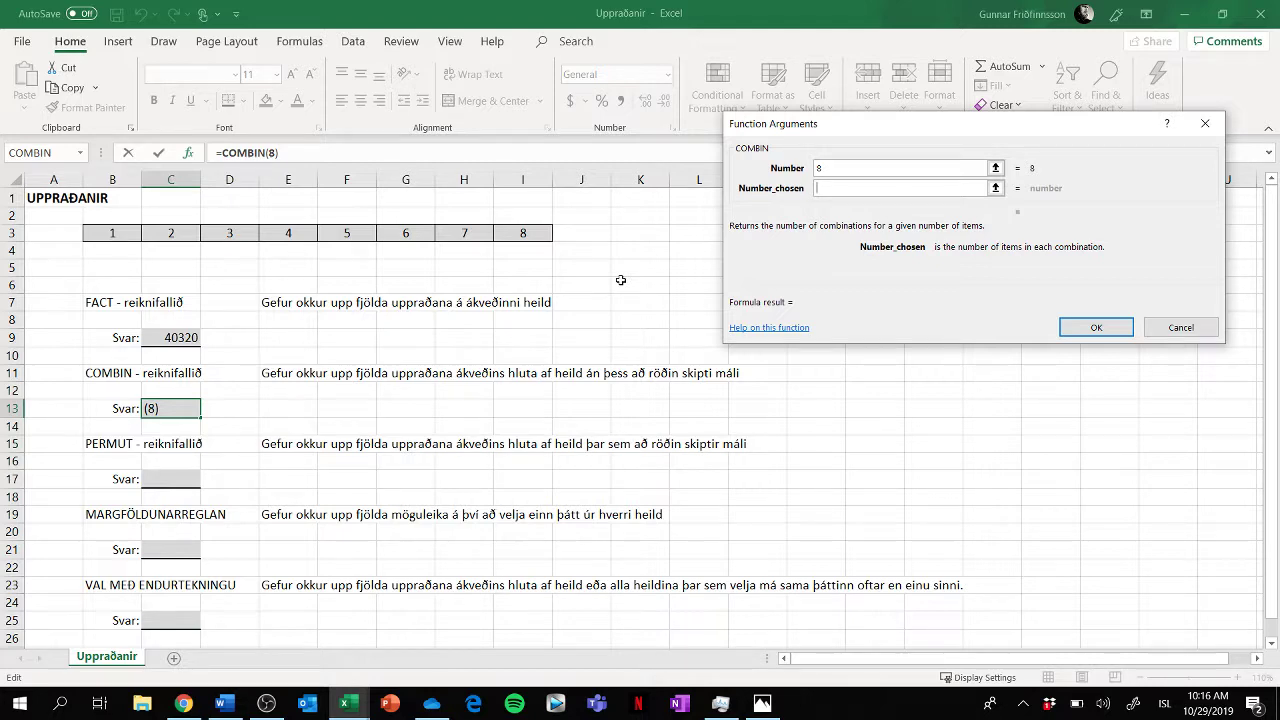
text(3)
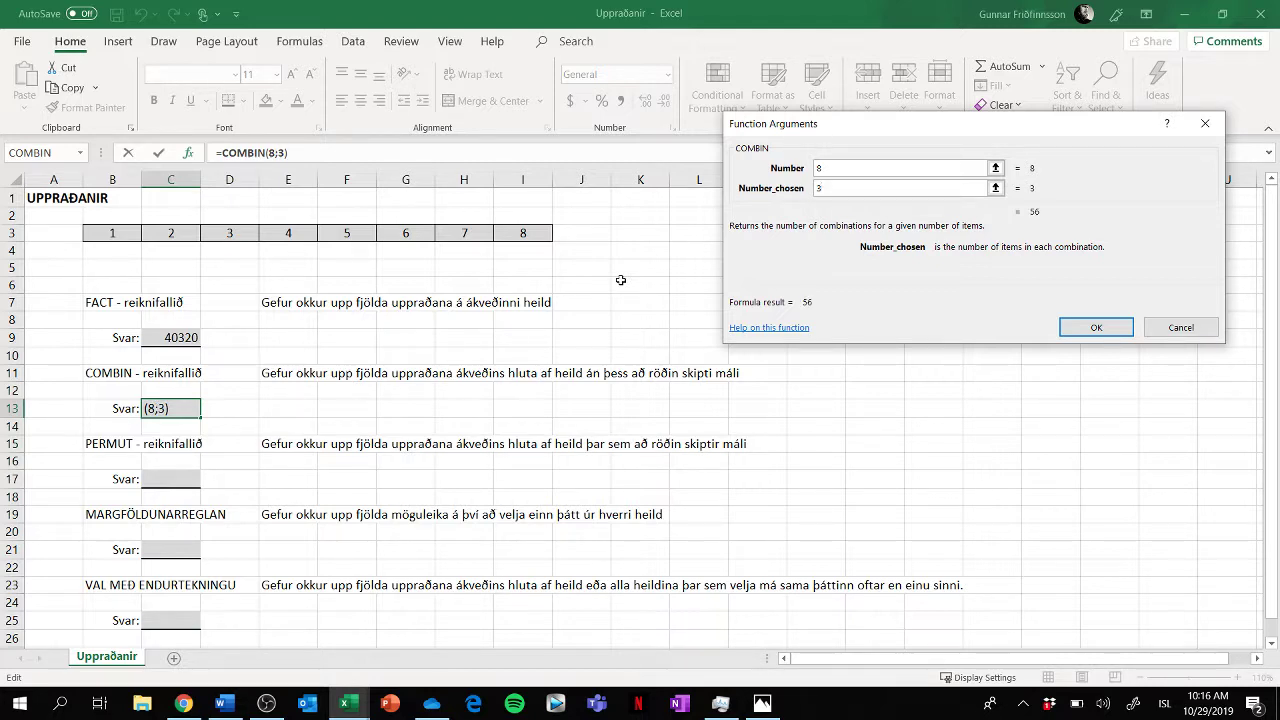
click(1080, 328)
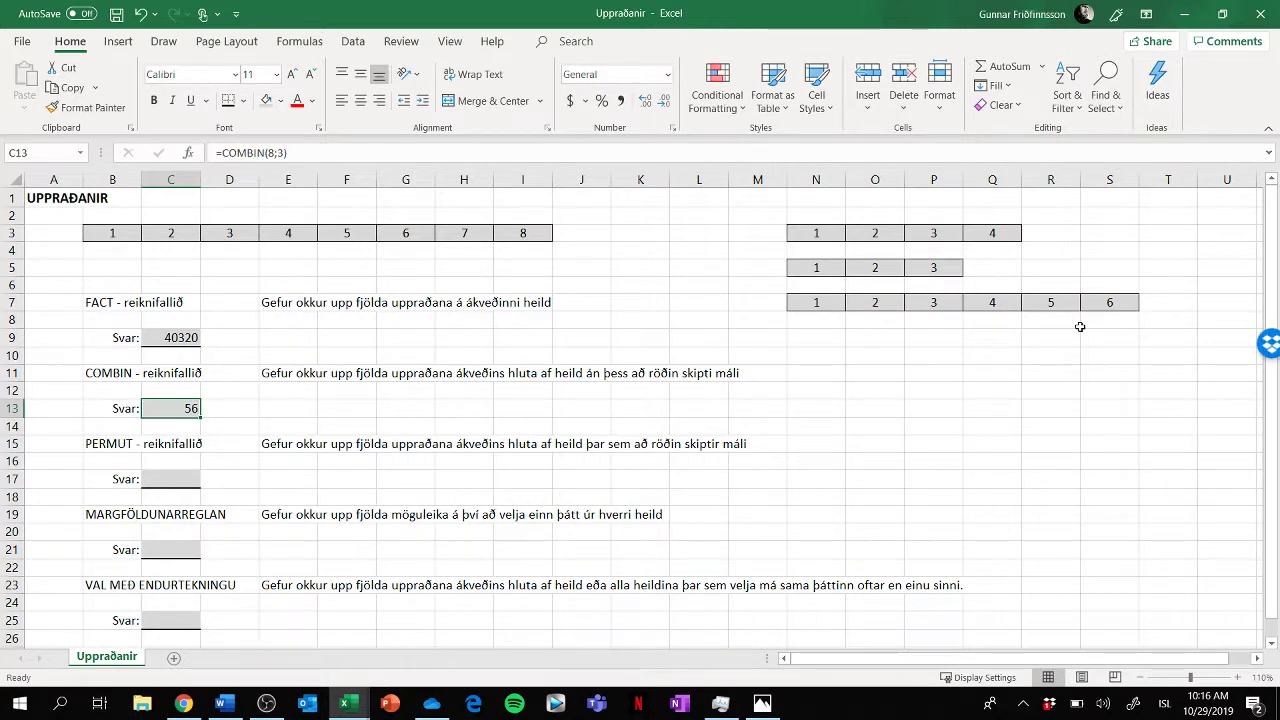
Highlight the first three items in row 3 and choose the PERMUT function for answer cell C17
click(170, 480)
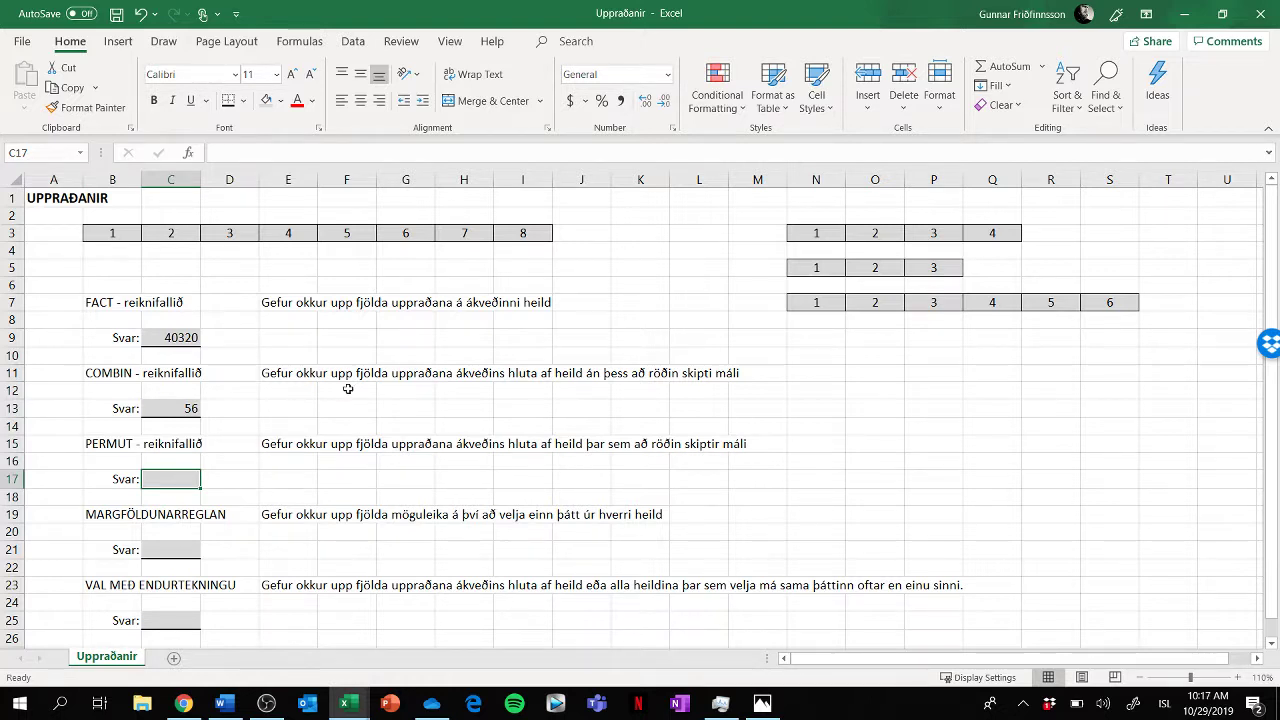
click(128, 234)
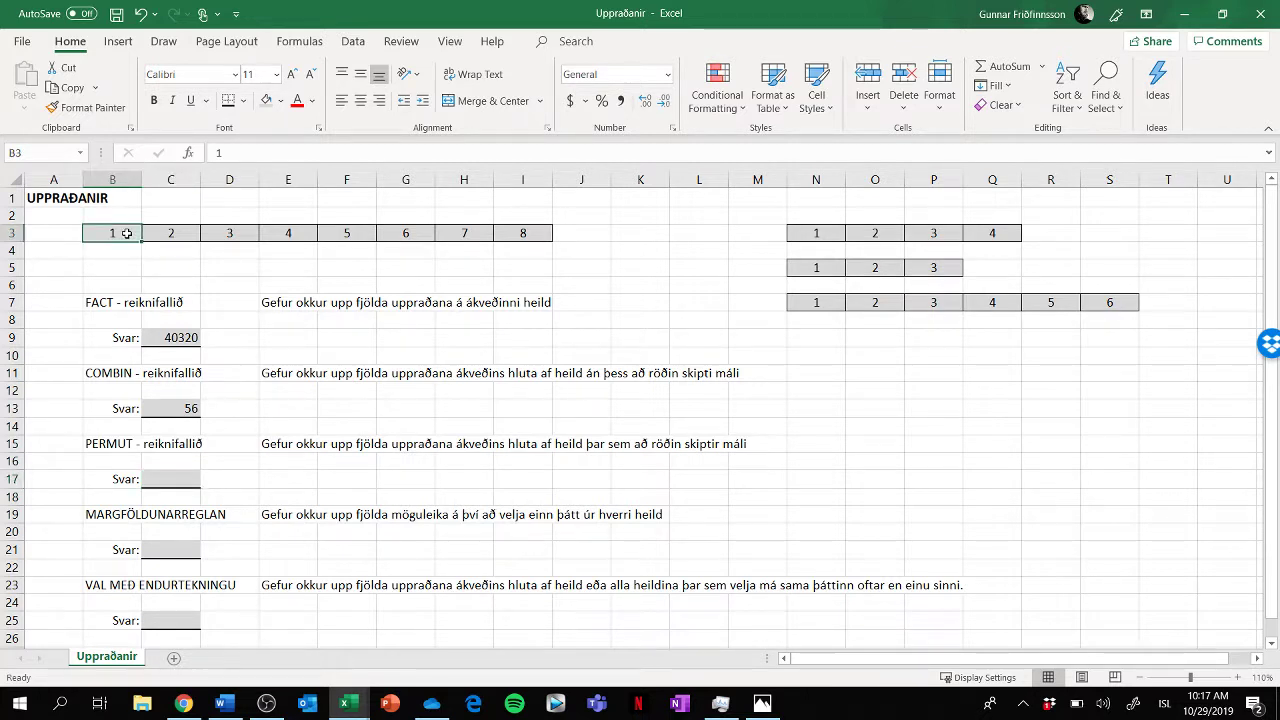
drag(128, 234, 208, 236)
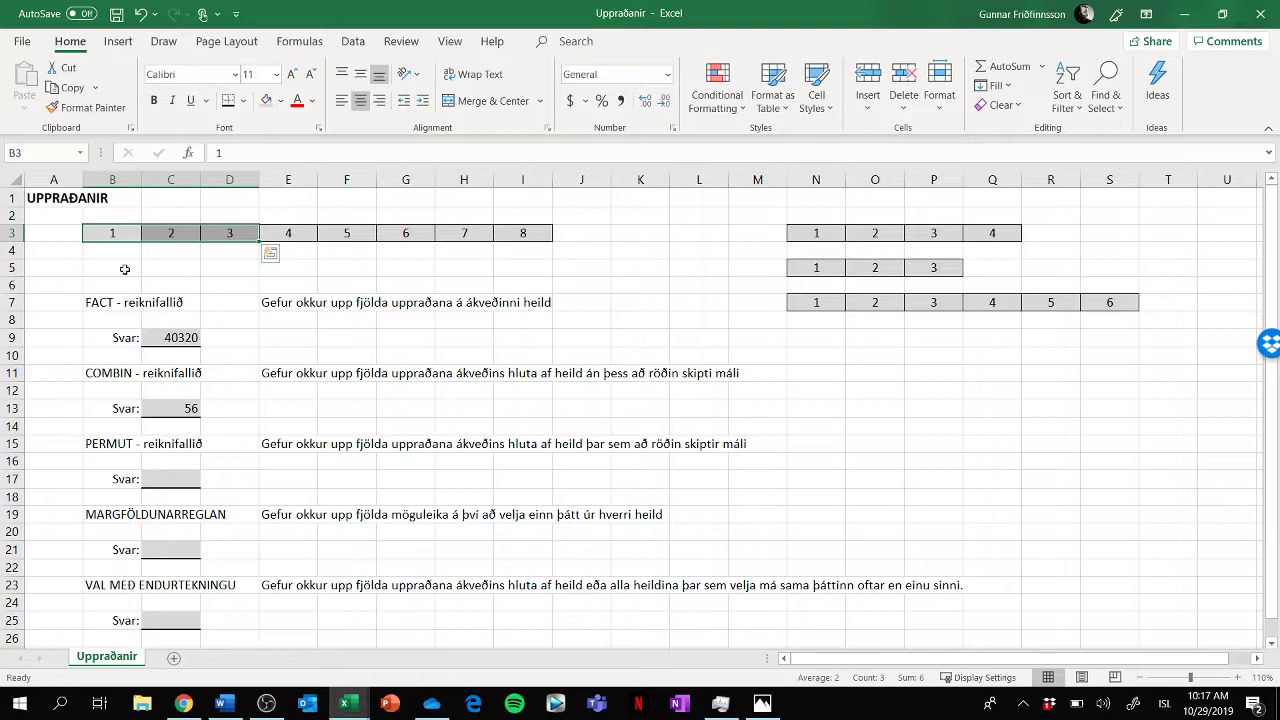
click(181, 482)
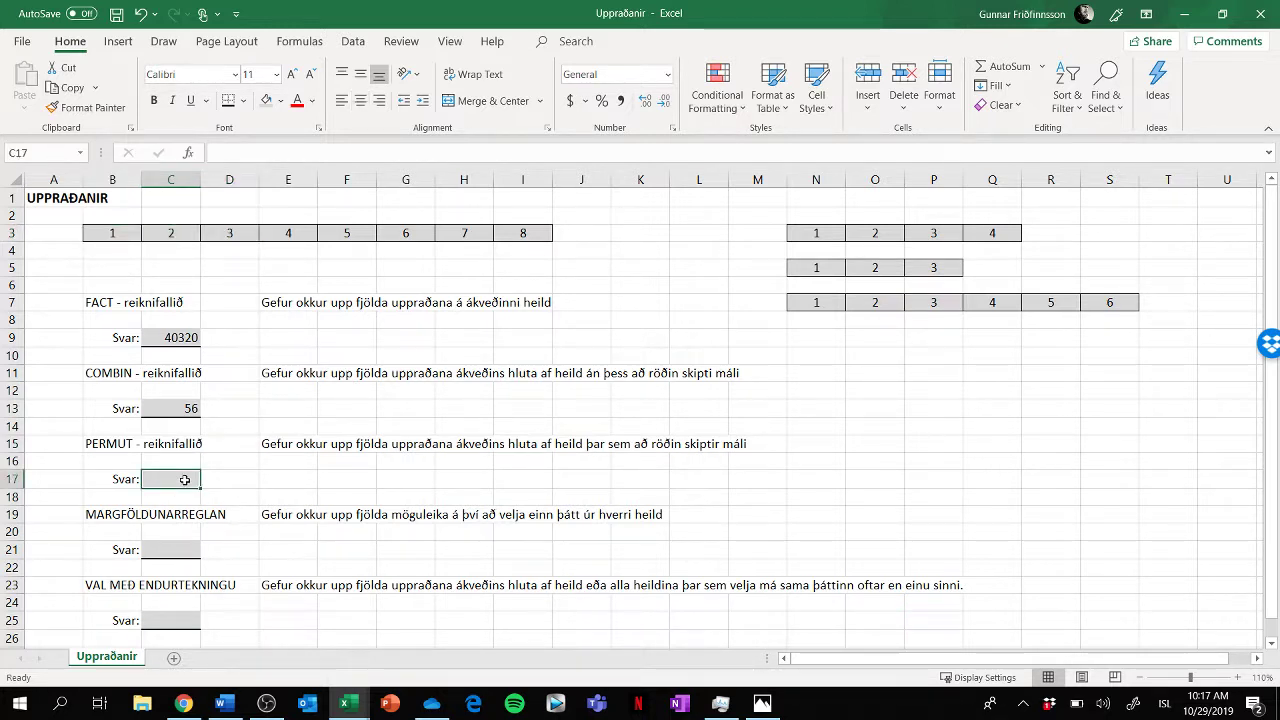
click(188, 154)
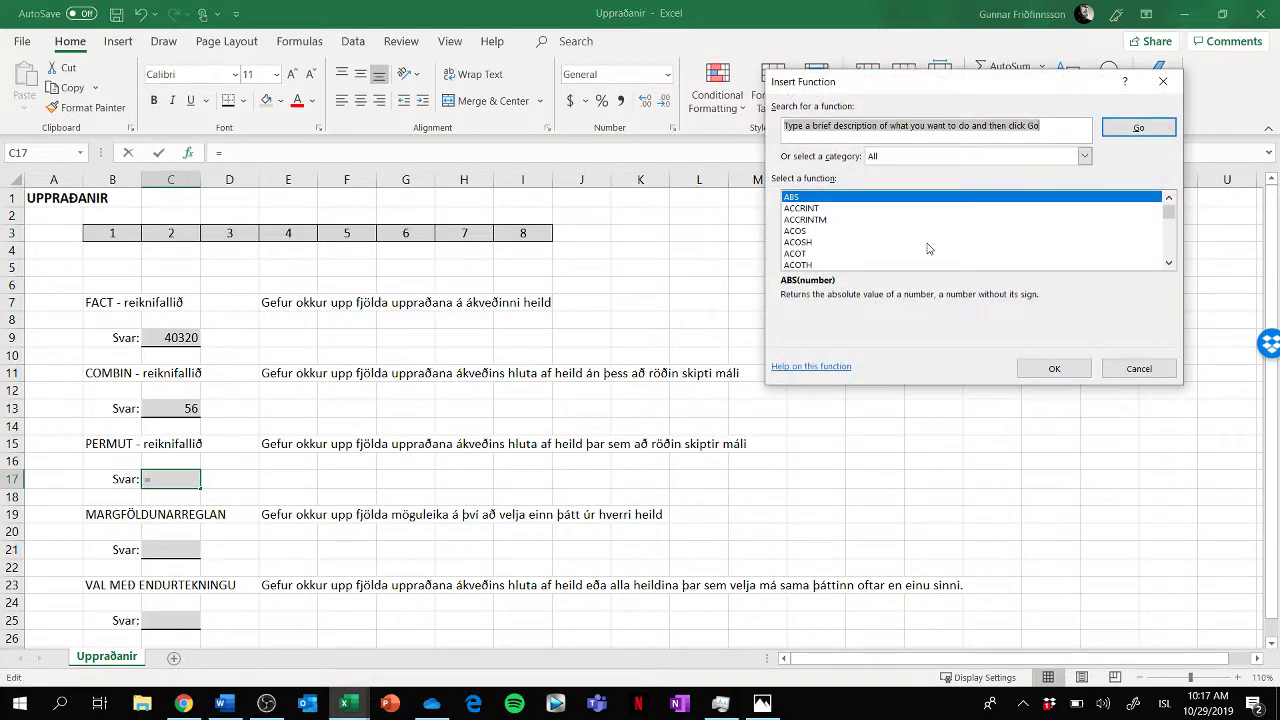
click(972, 236)
text(per)
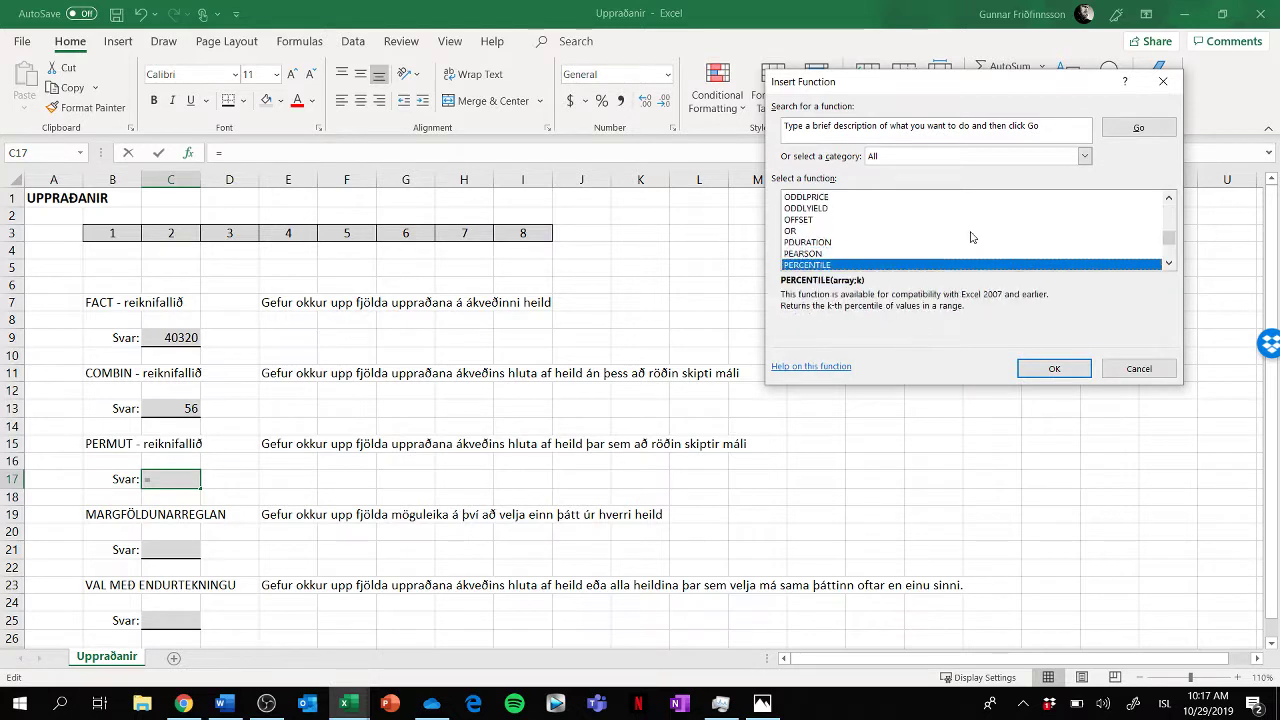
click(1168, 263)
click(1168, 263)
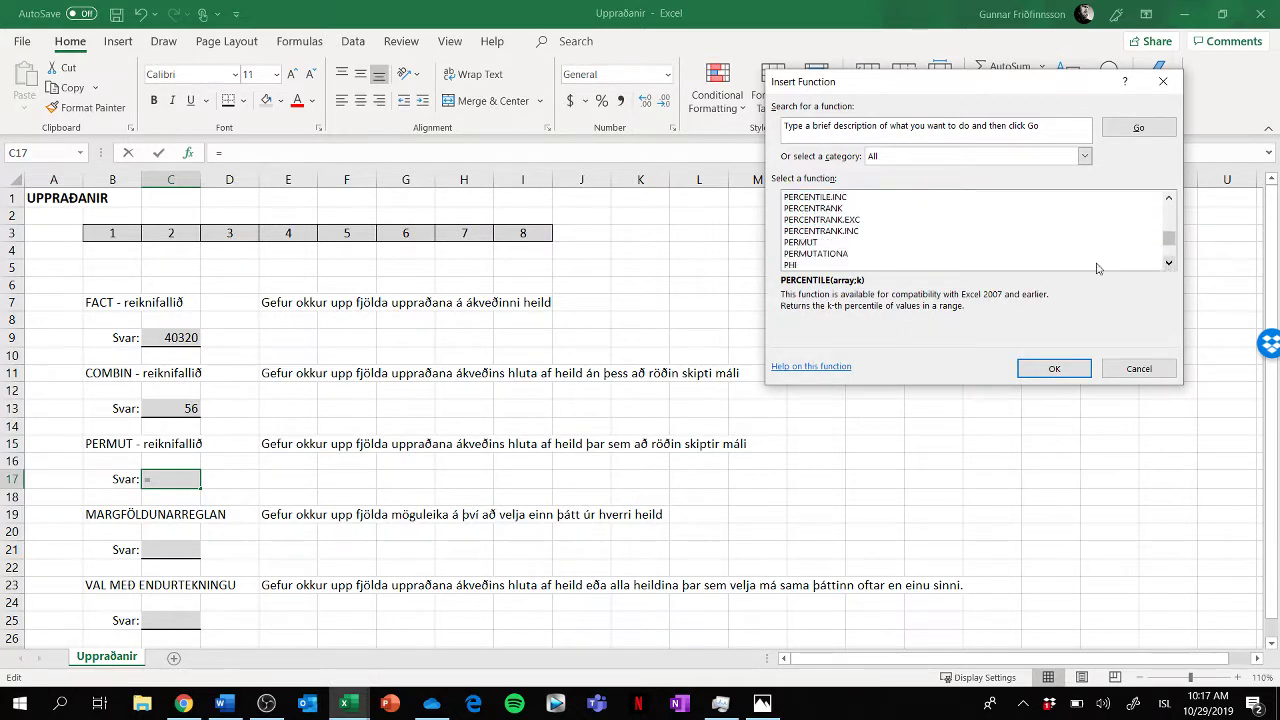
click(830, 242)
click(1039, 370)
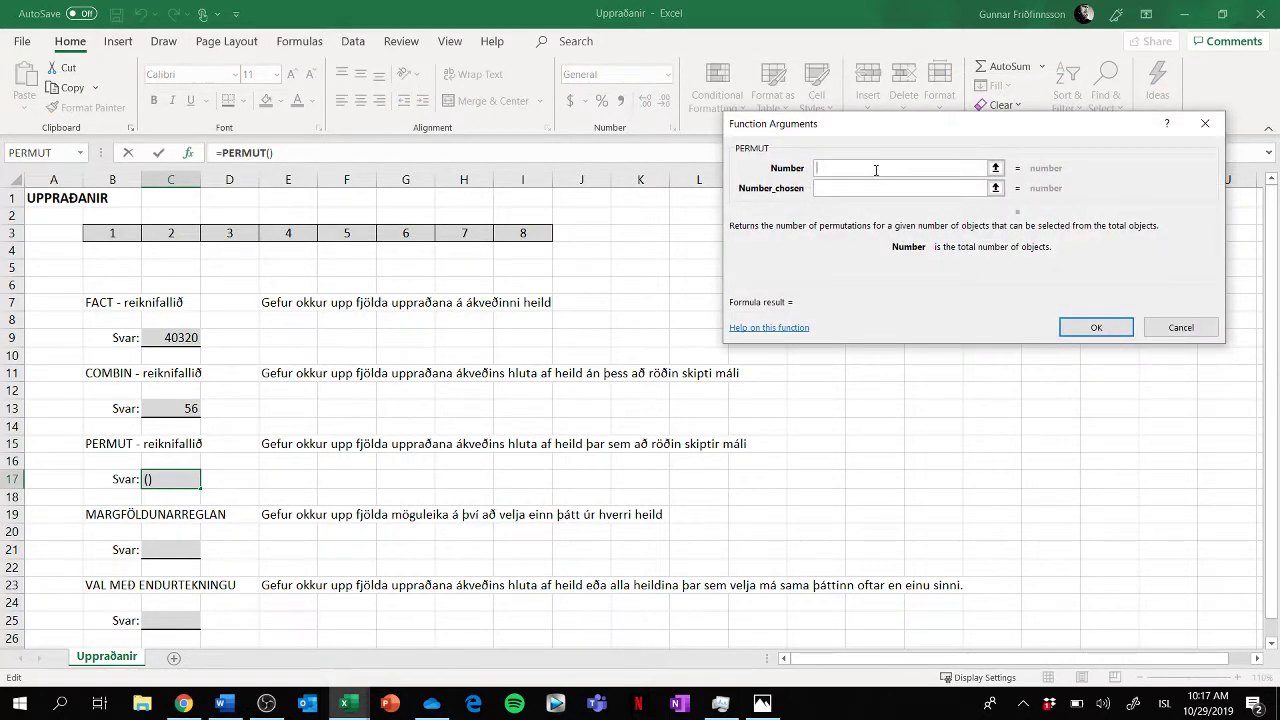
Complete the PERMUT function in C17 with Number 8 and Number_chosen 3
text(8)
click(846, 188)
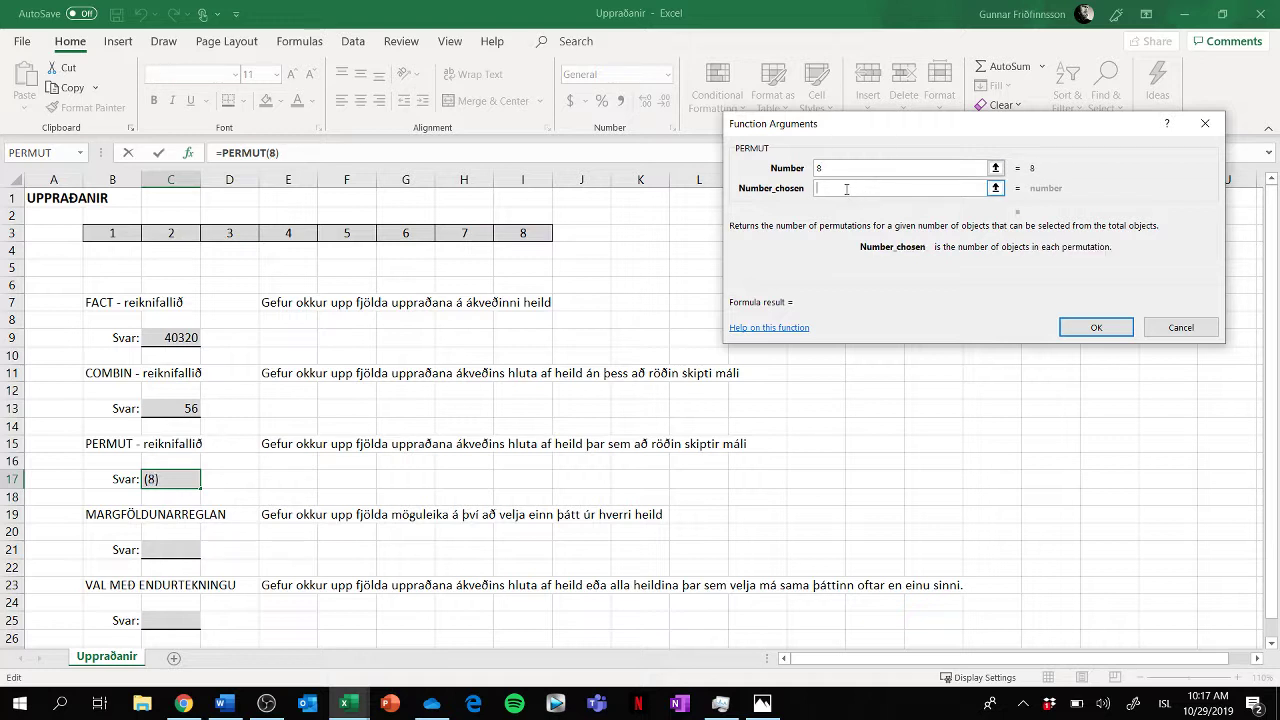
text(3)
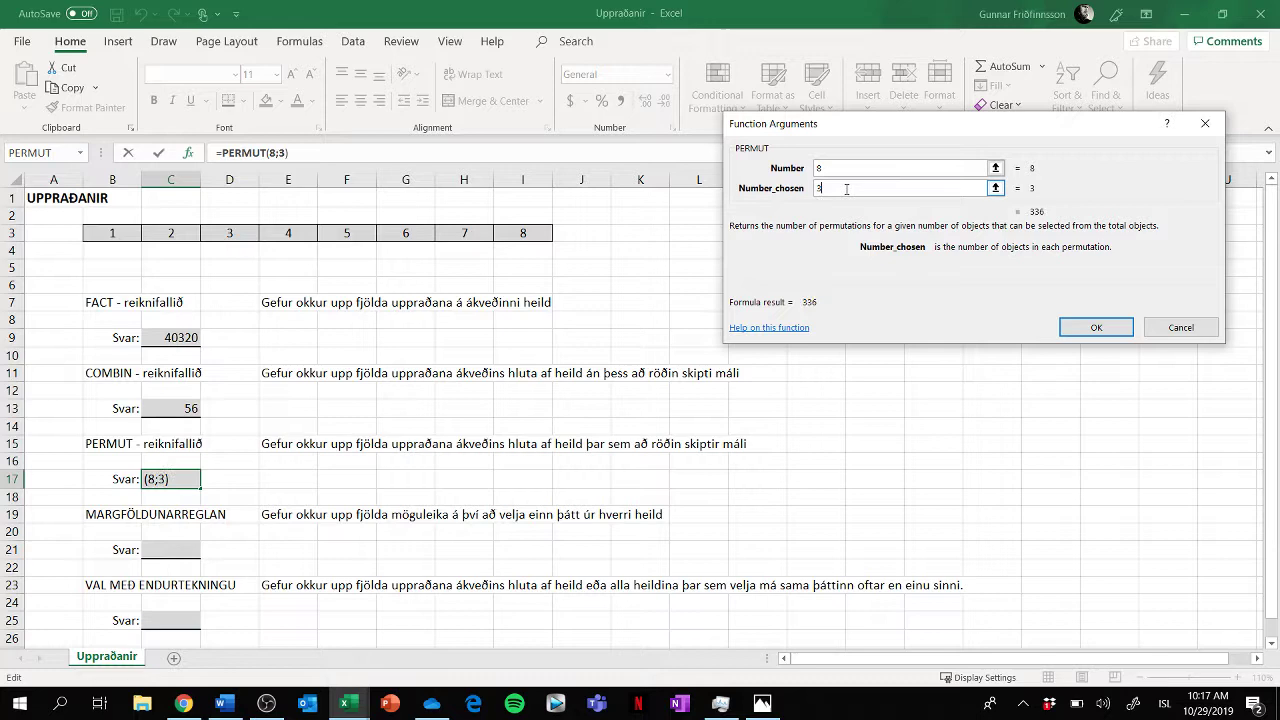
click(1093, 328)
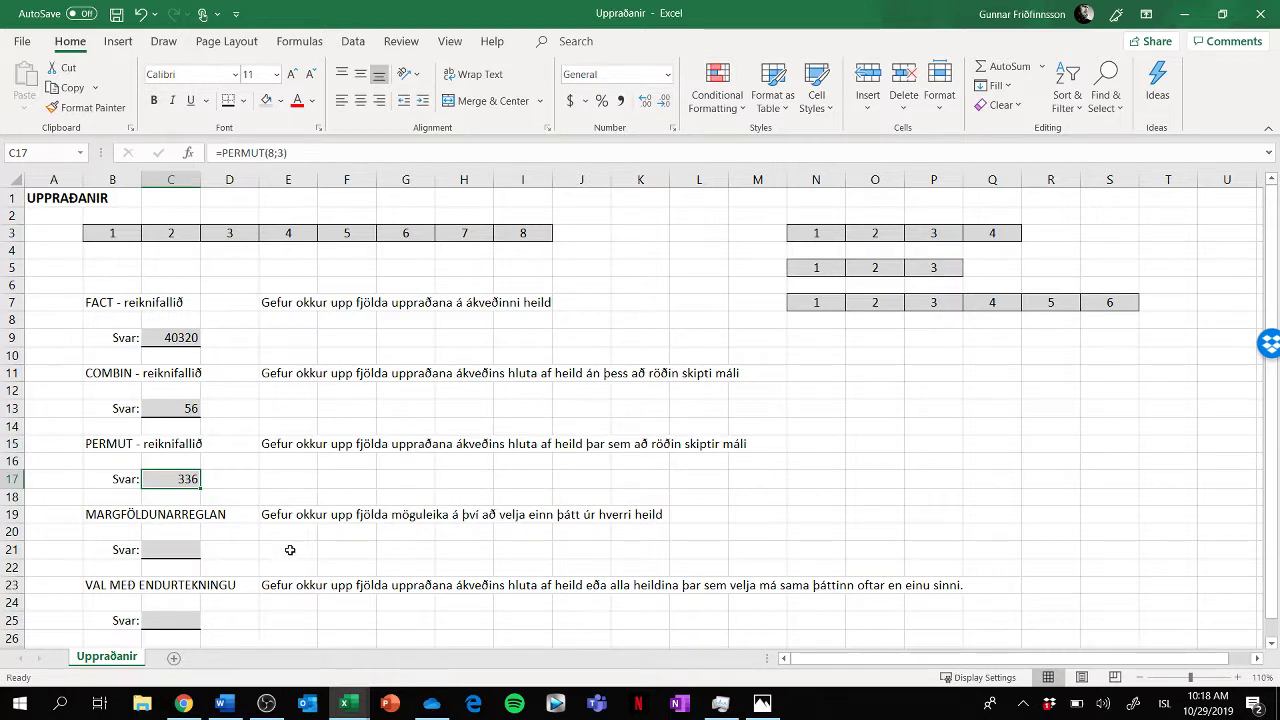
click(289, 550)
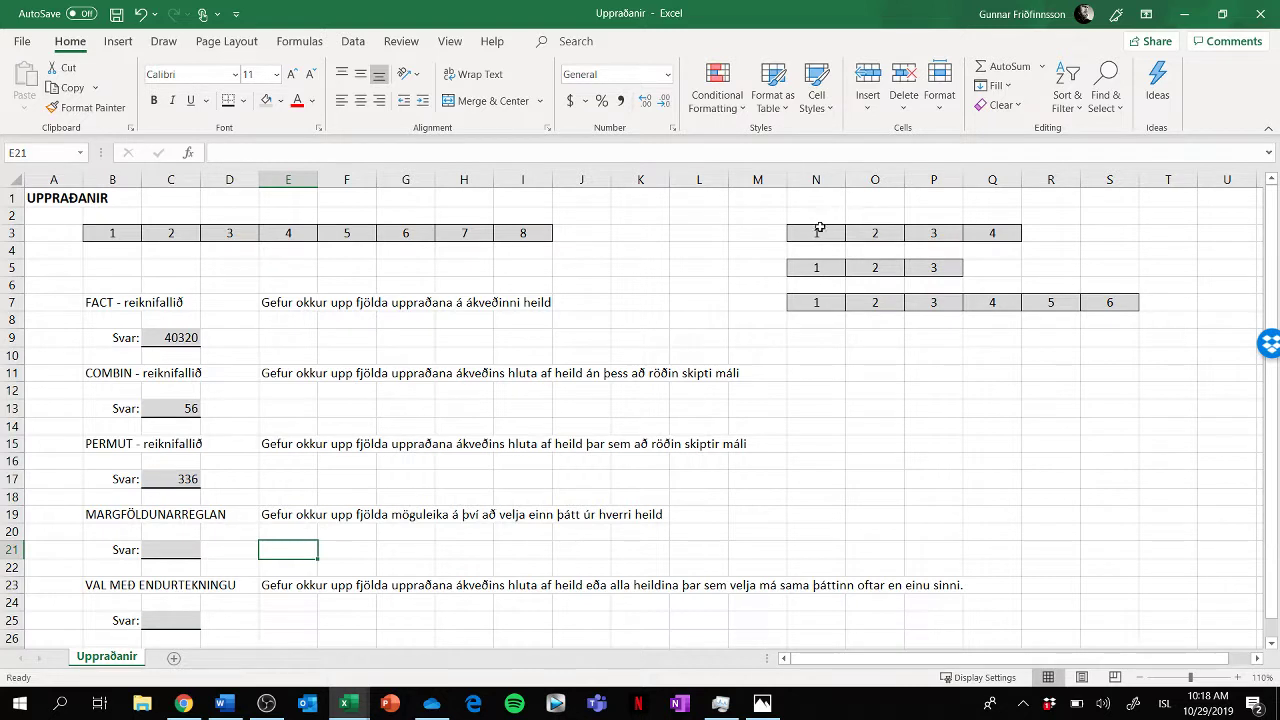
Highlight each of the three separate sets in turn: N3:Q3, N5:P5 and N7:S7
drag(819, 231, 971, 233)
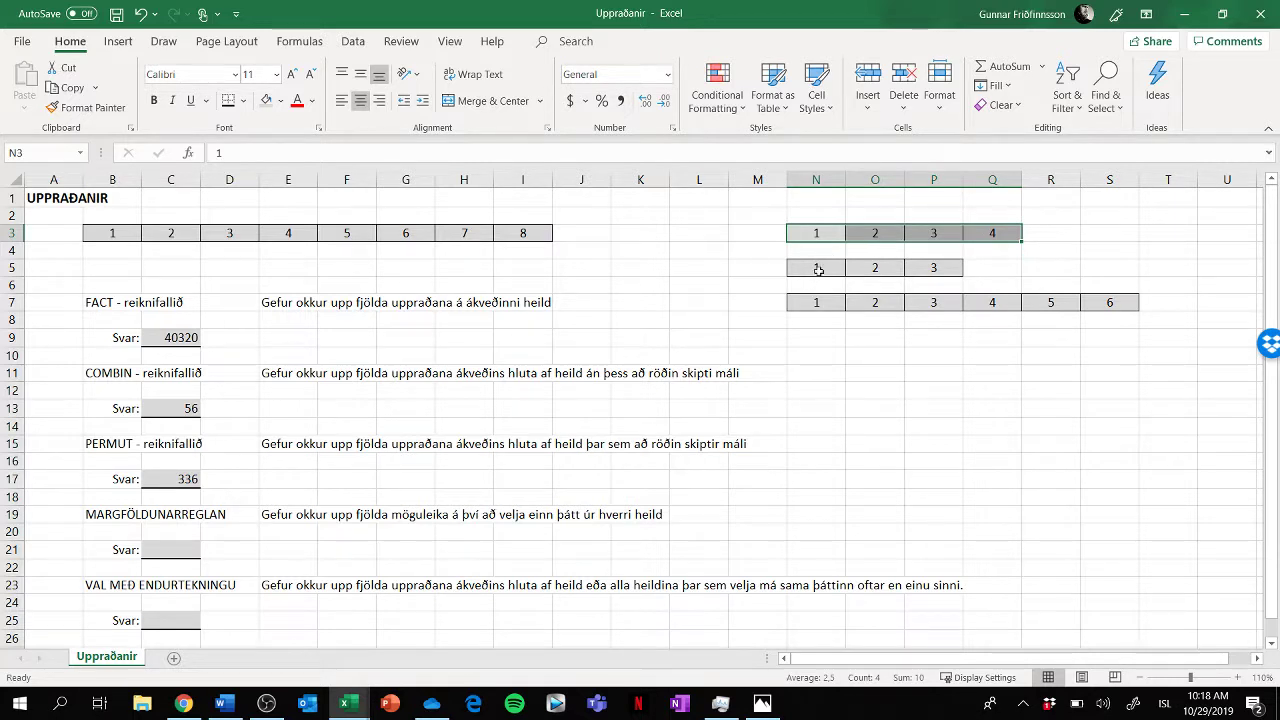
drag(818, 268, 940, 268)
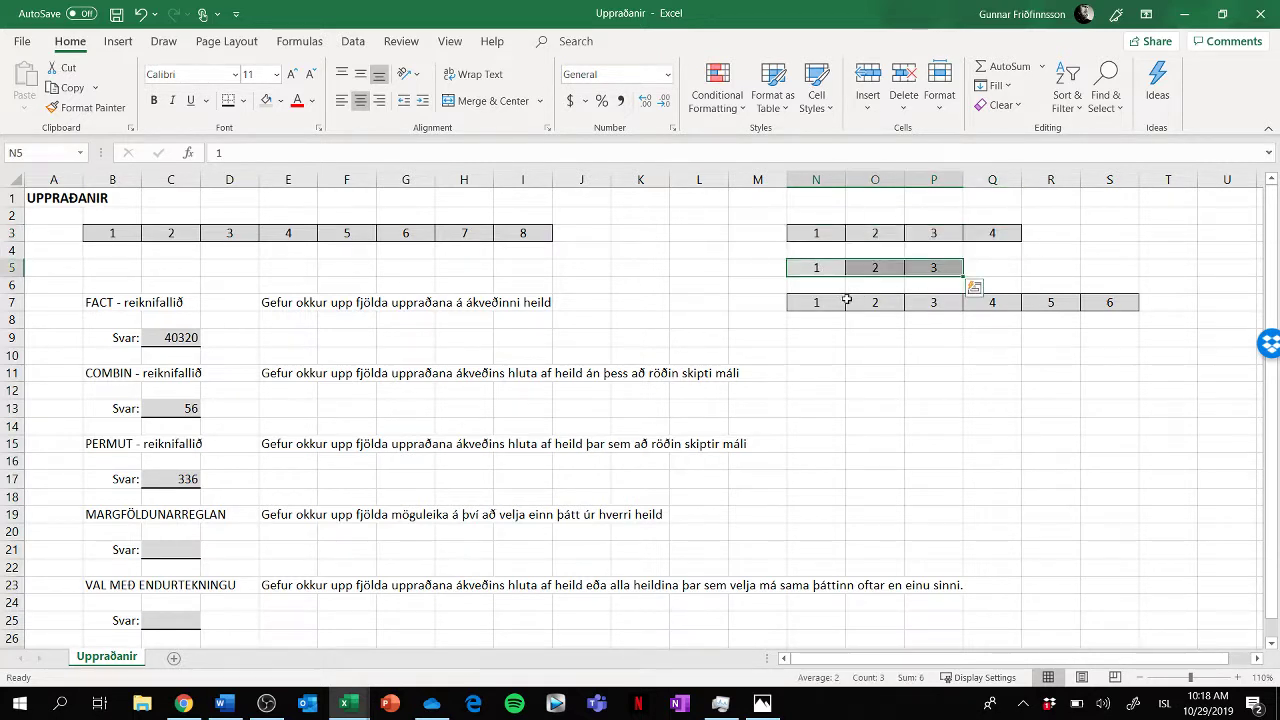
drag(829, 305, 1112, 304)
click(1026, 406)
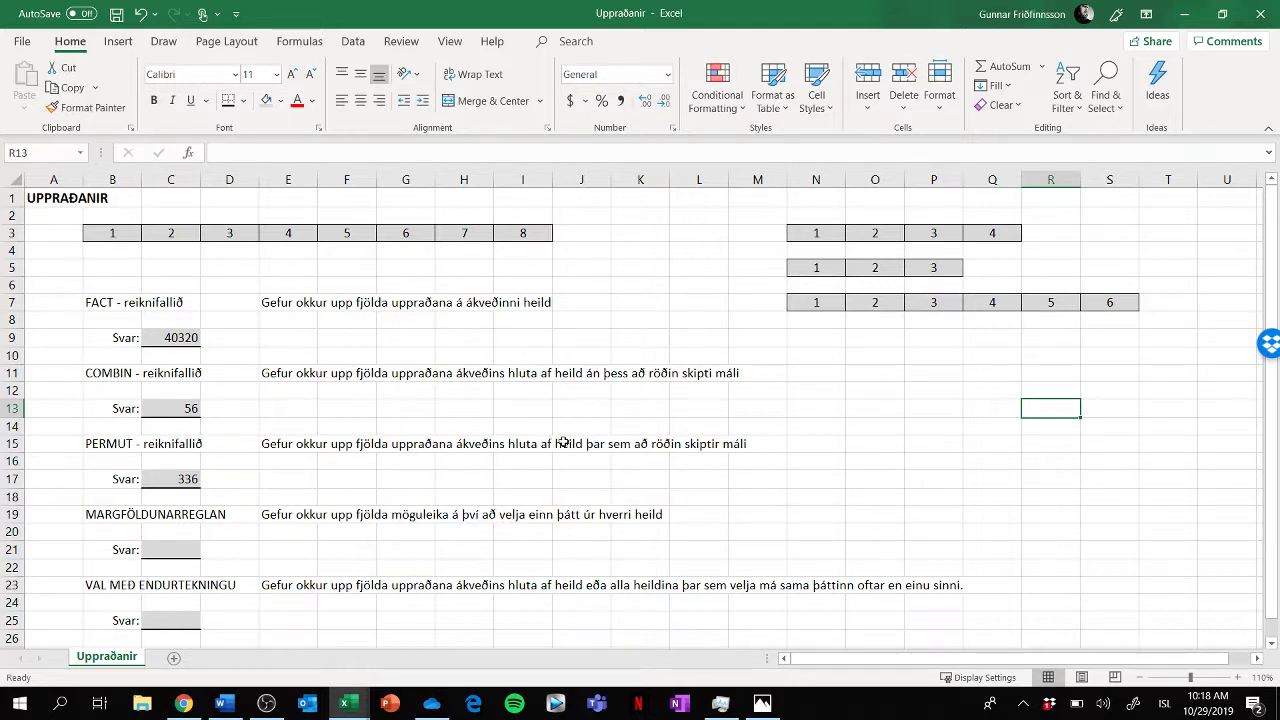
Enter the multiplication-rule formula =4*3*6 in answer cell C21 and reselect the cell to show its formula
click(166, 546)
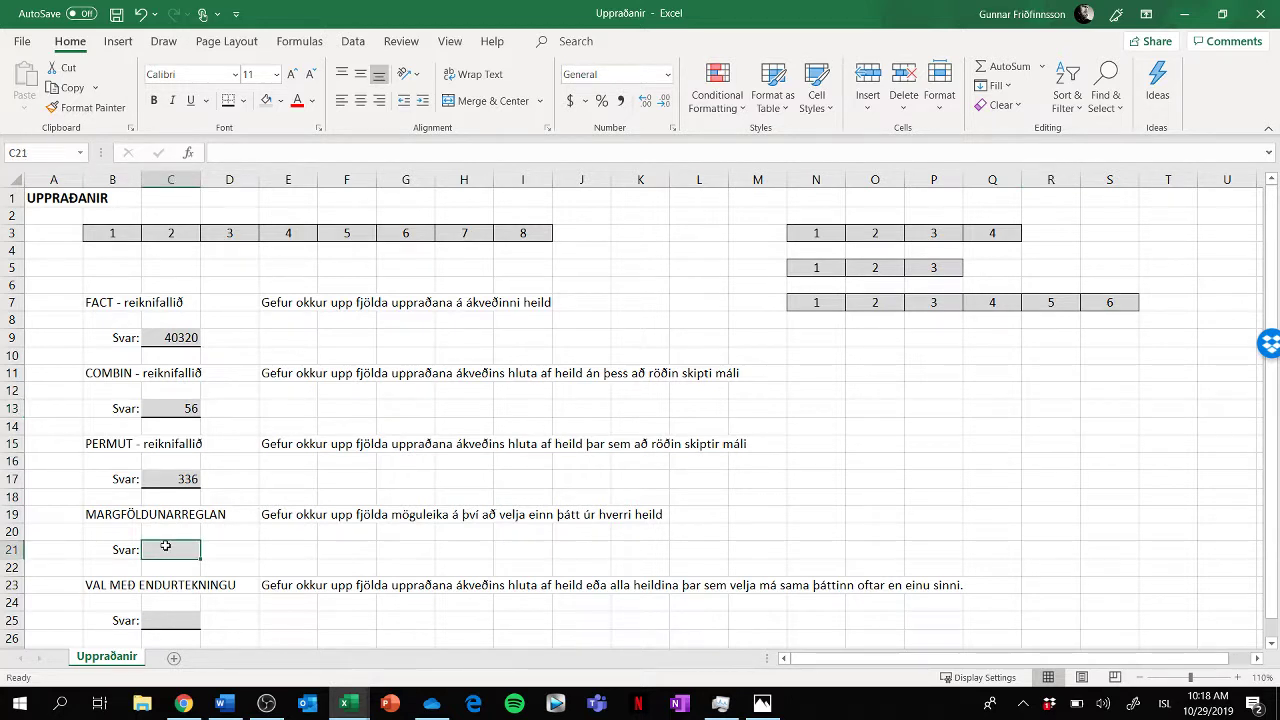
text(=)
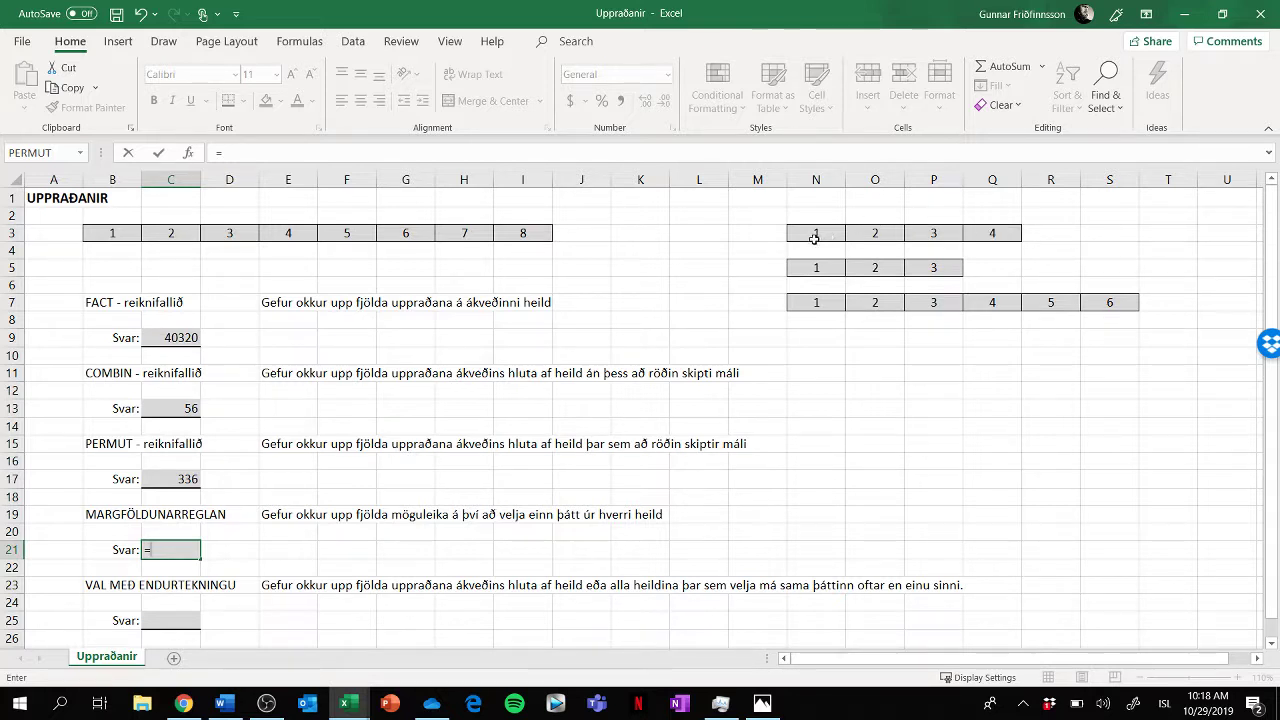
text(4*3)
text(*6)
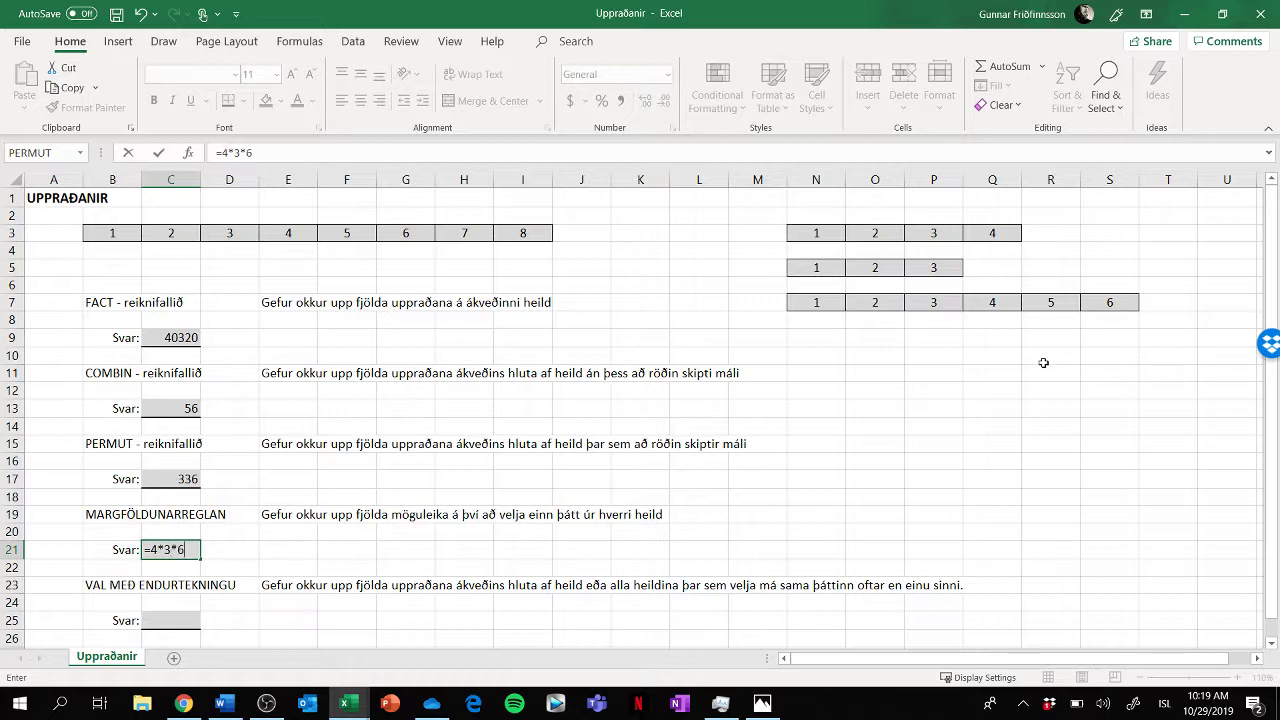
key(Return)
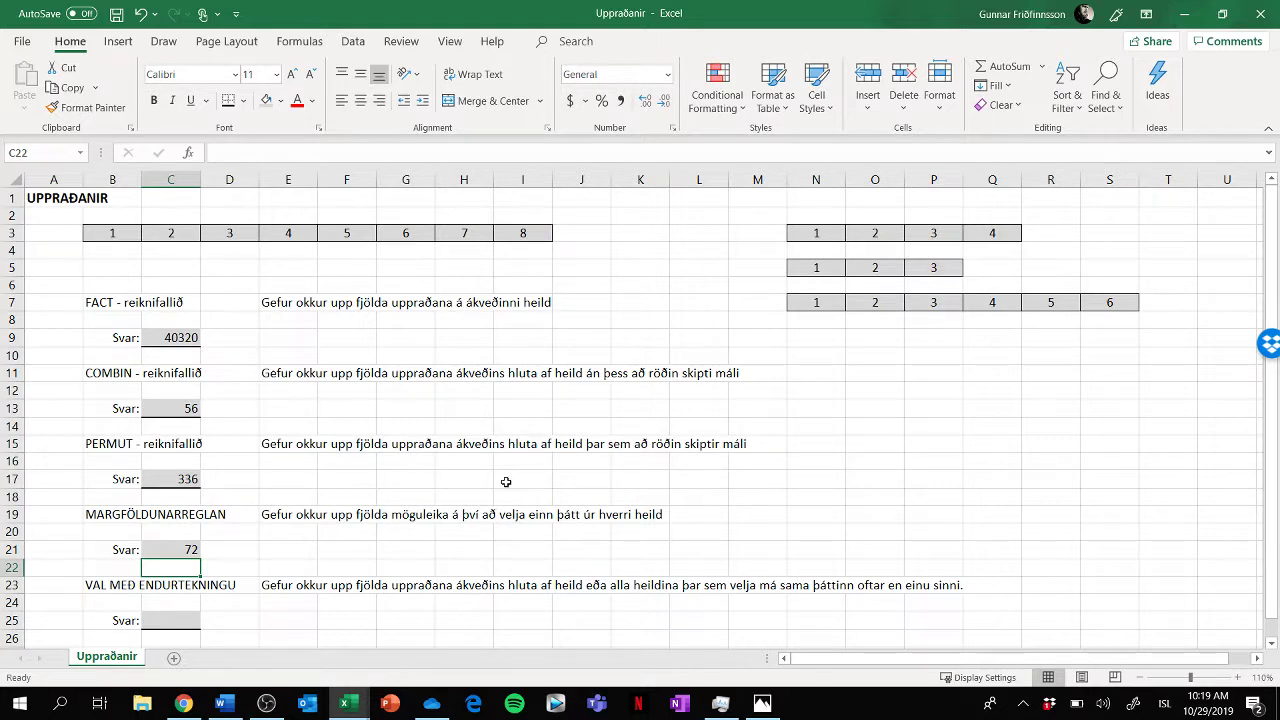
click(177, 550)
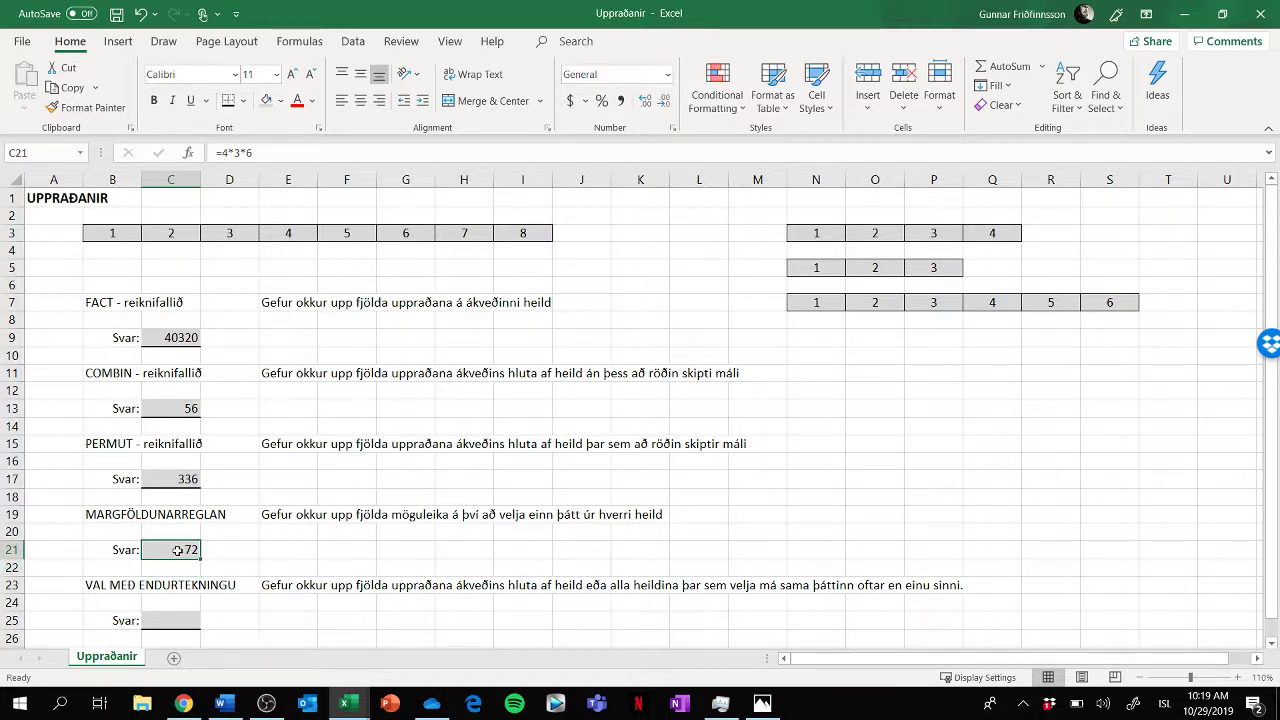
Highlight the four-item set N3:Q3 as the basis for the selection-with-repetition answer, and clear the highlight
click(173, 620)
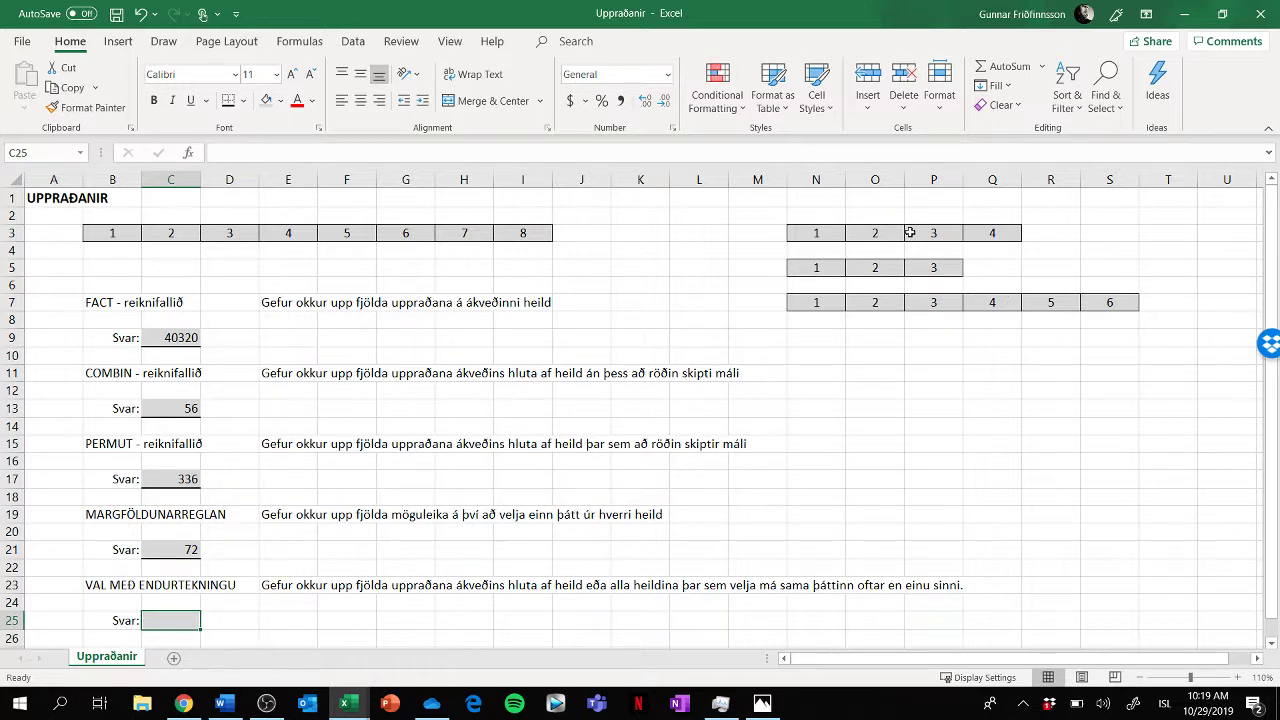
drag(836, 233, 983, 234)
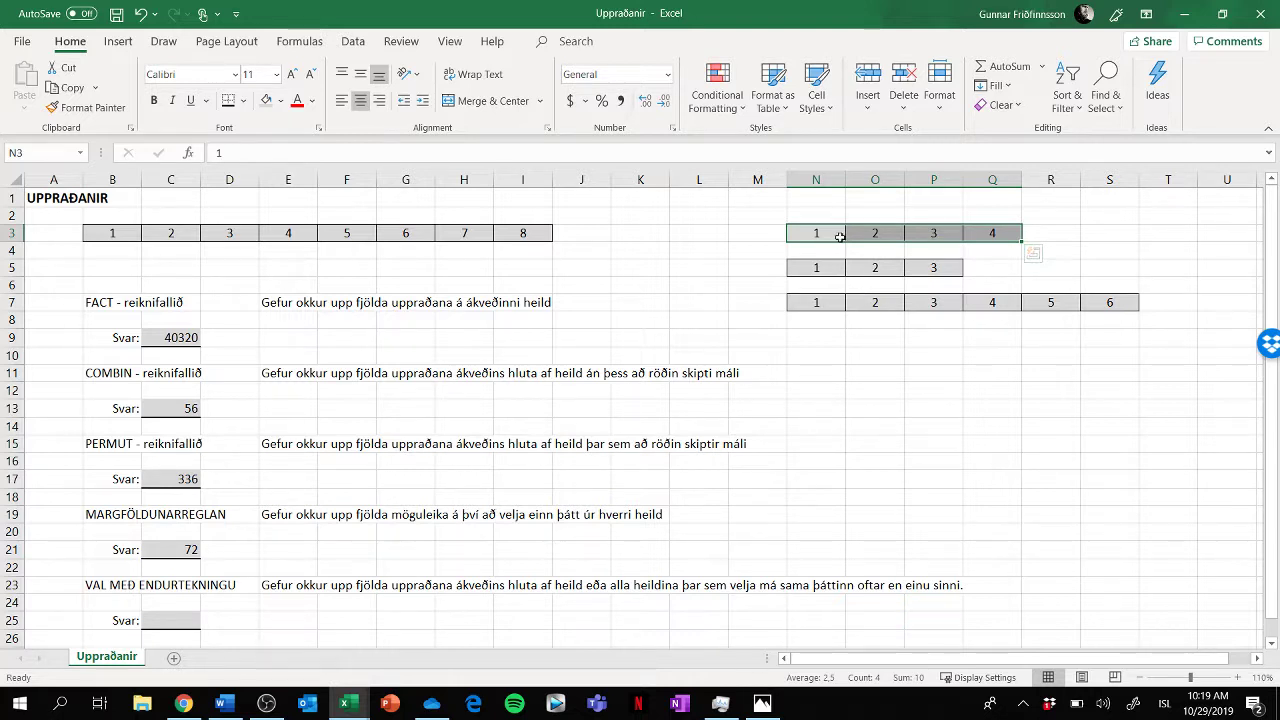
click(849, 455)
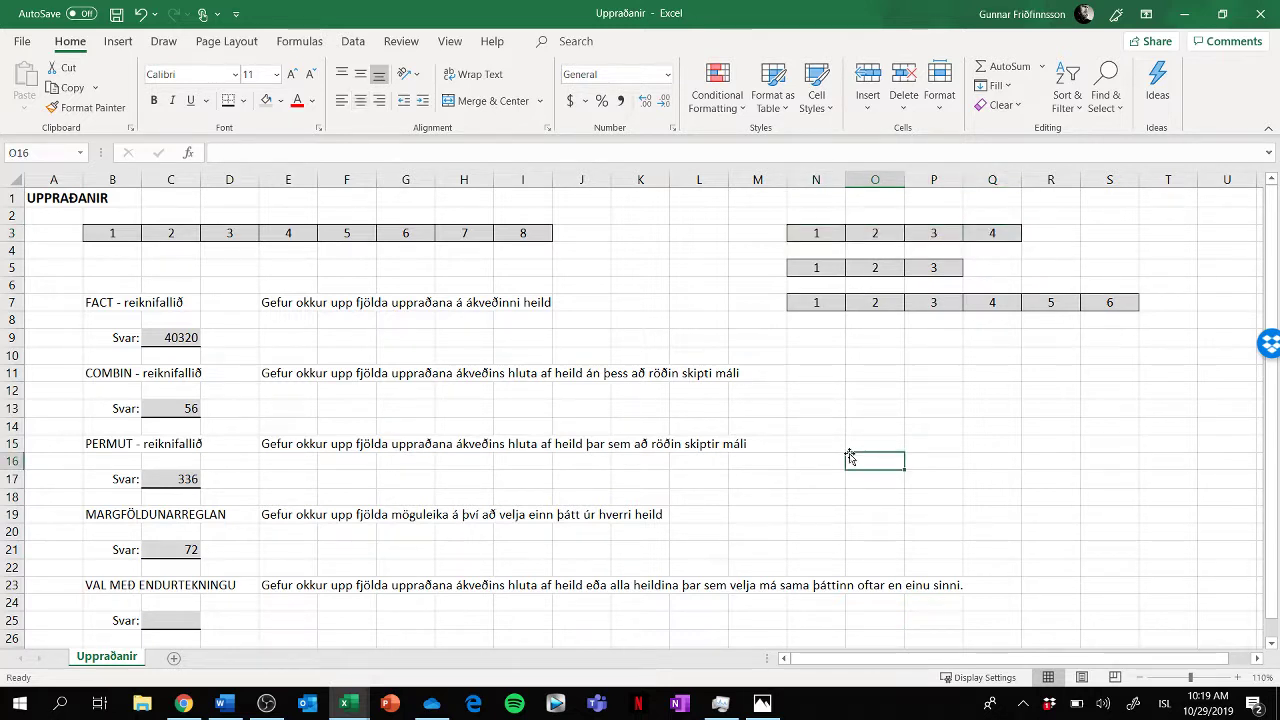
click(821, 457)
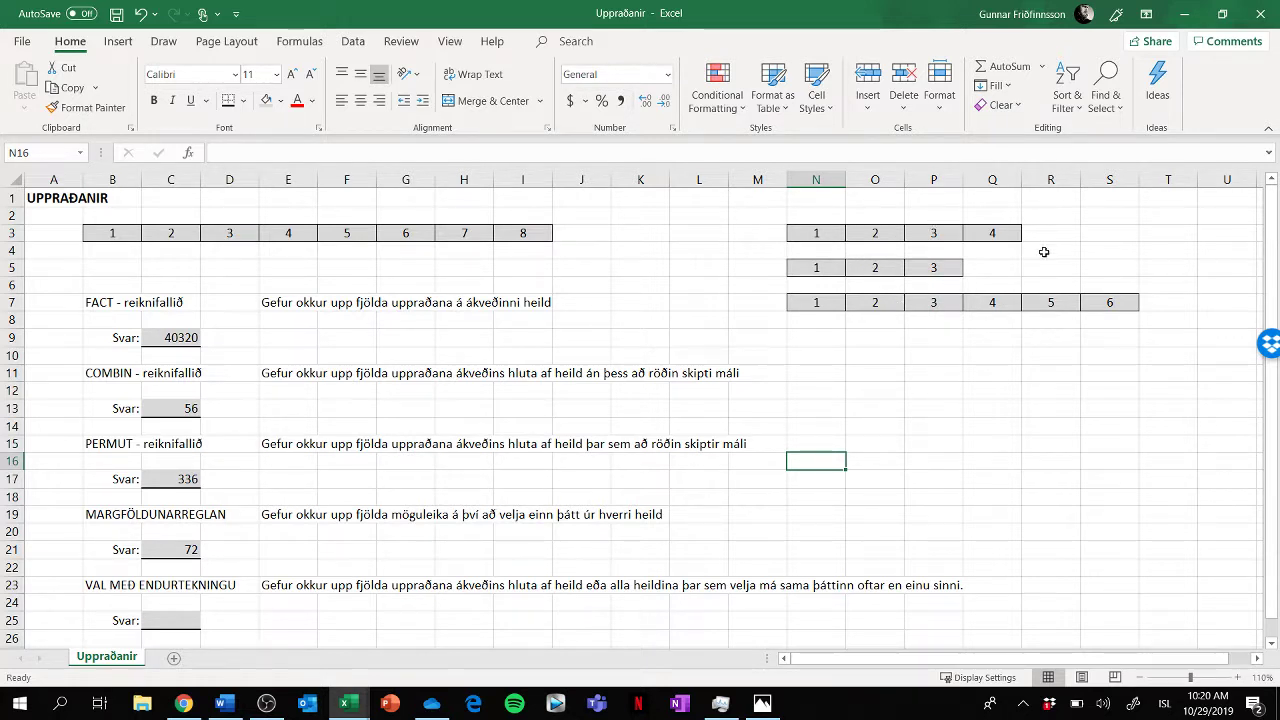
Enter the selection-with-repetition formula =4*4*4*4 in answer cell C25
click(167, 623)
text(=)
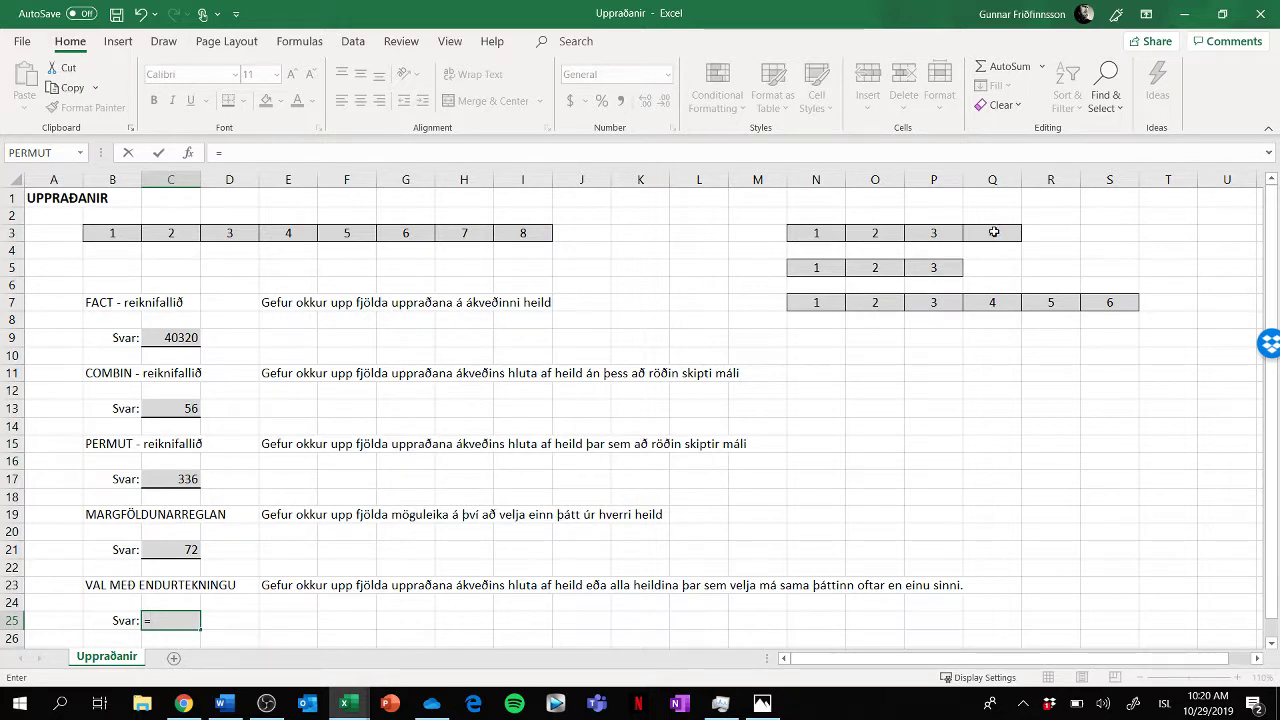
text(4)
text(*4)
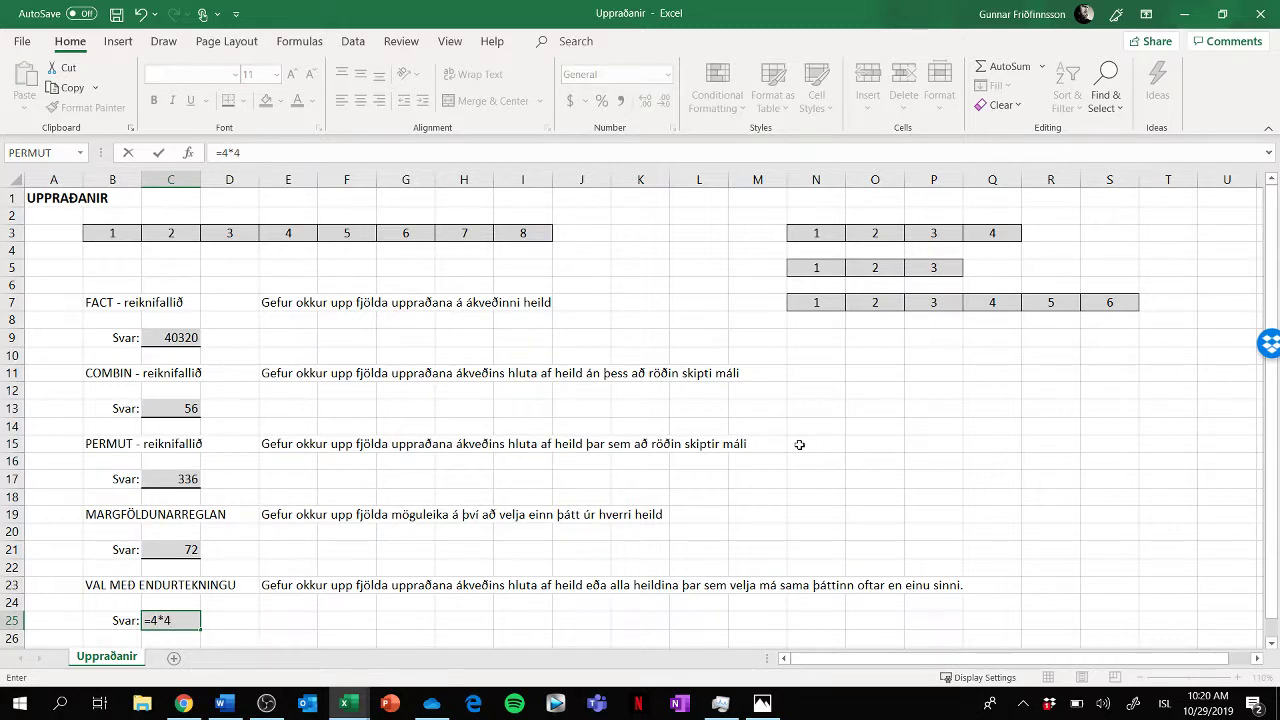
text(*4*4)
key(Return)
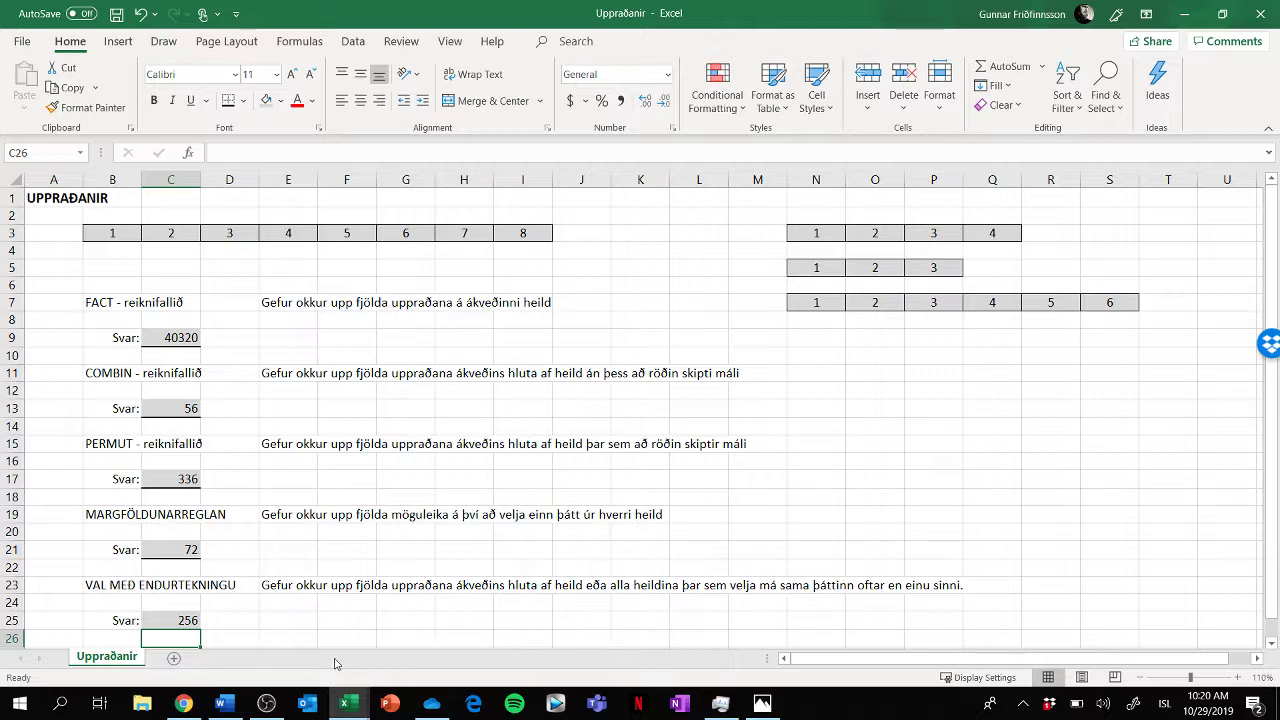
click(266, 704)
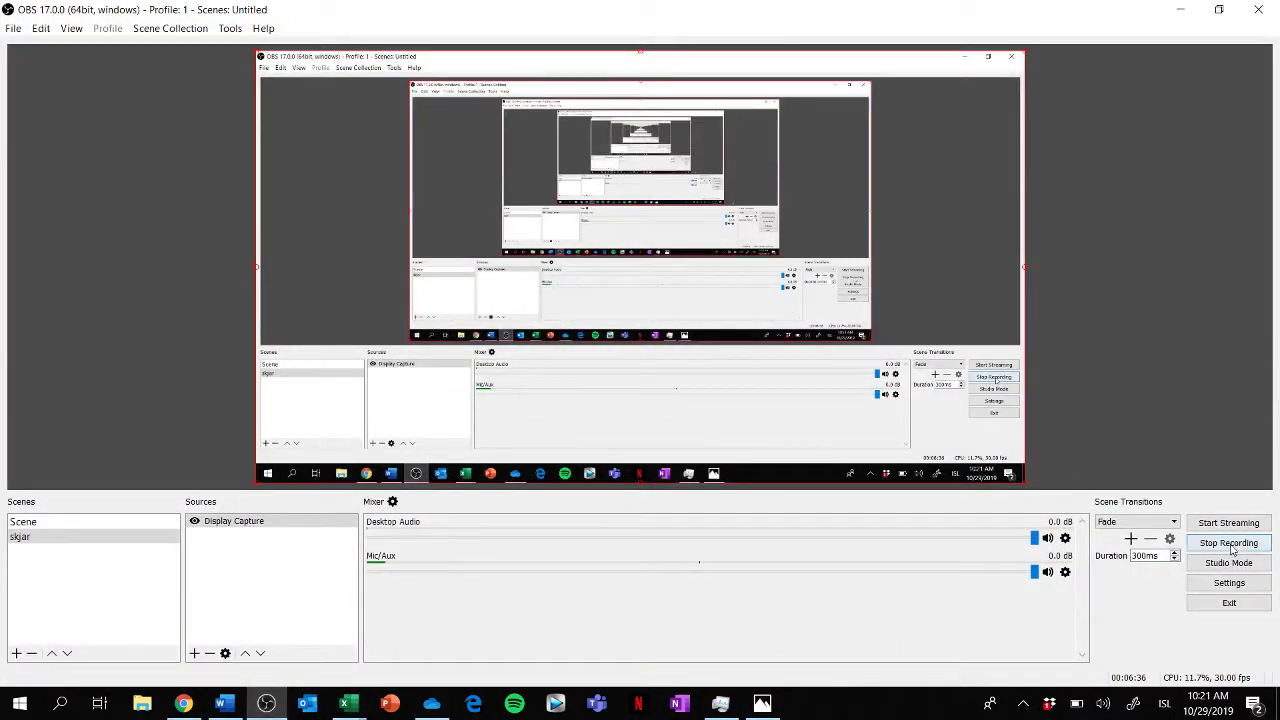